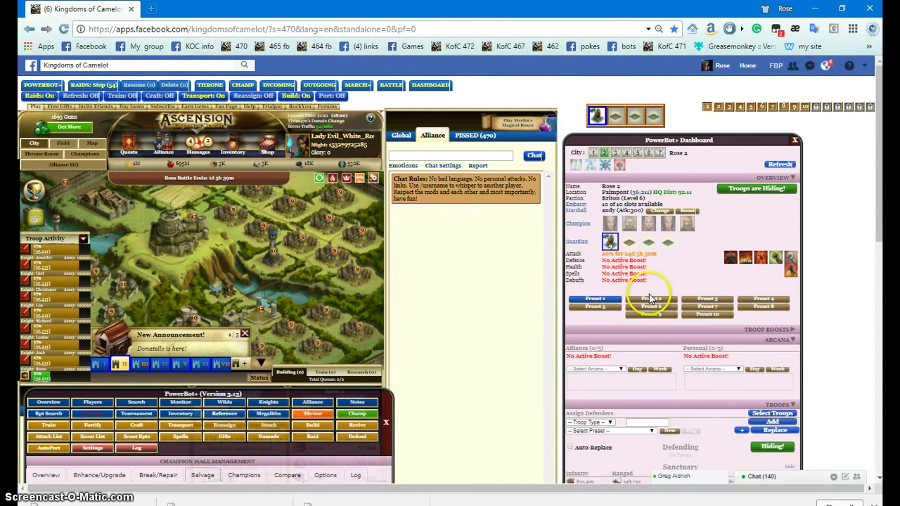
# Step: Open Slimjet's people manager from the profile name button in the title bar
pyautogui.moveTo(655, 301)
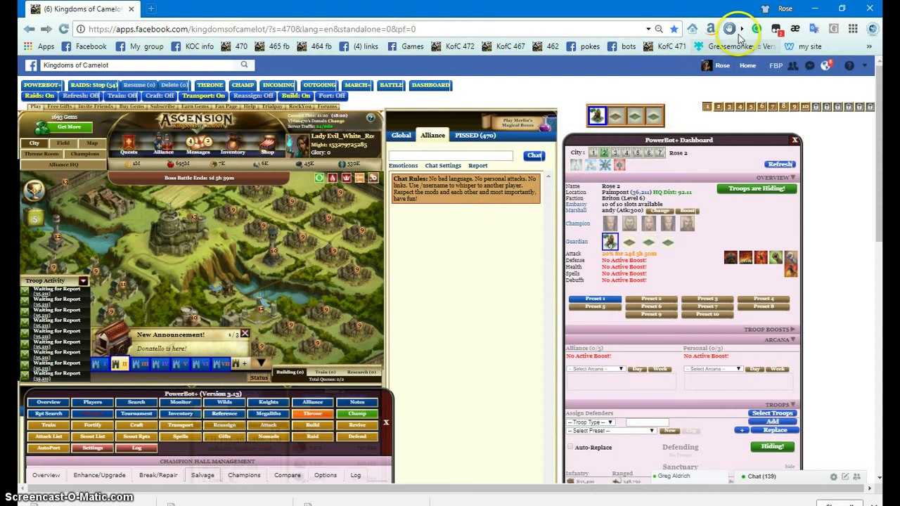
pyautogui.click(784, 9)
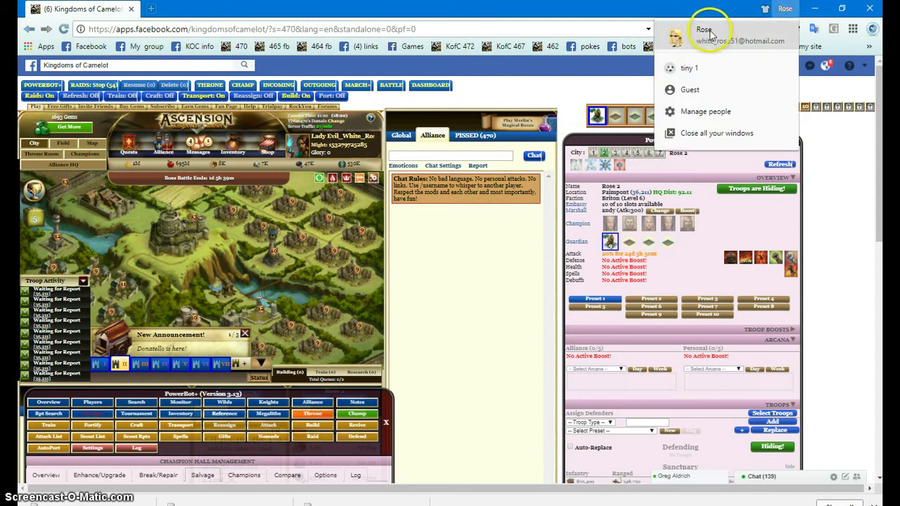
pyautogui.click(706, 112)
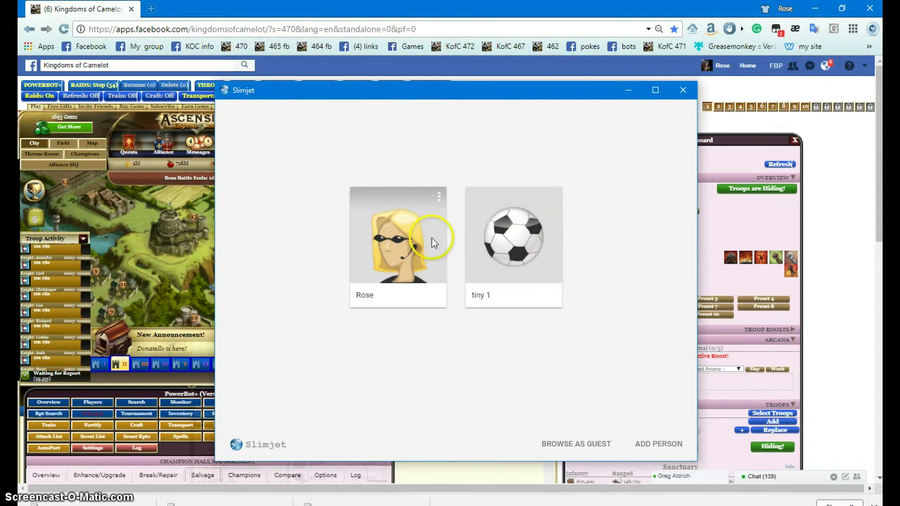
# Step: Start a new person with the cat avatar, replacing 'Person 1' with the name 'class clown'
pyautogui.click(656, 444)
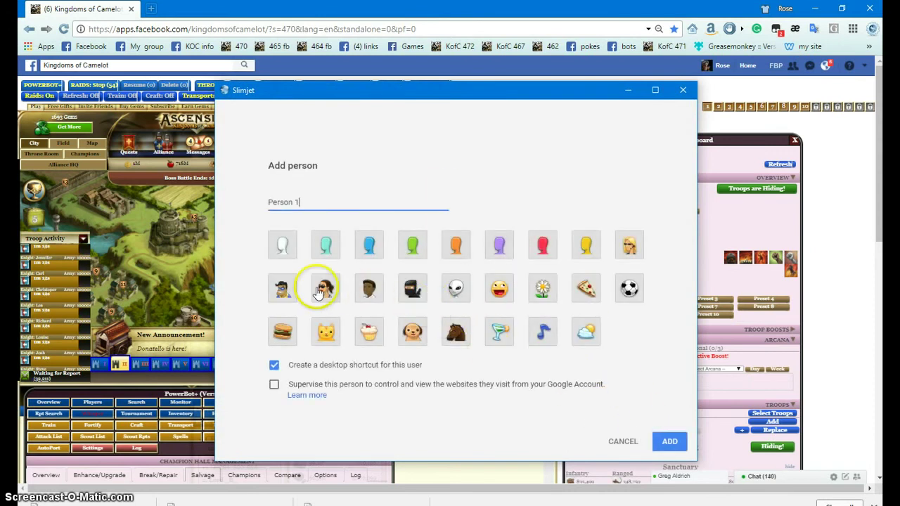
pyautogui.click(328, 336)
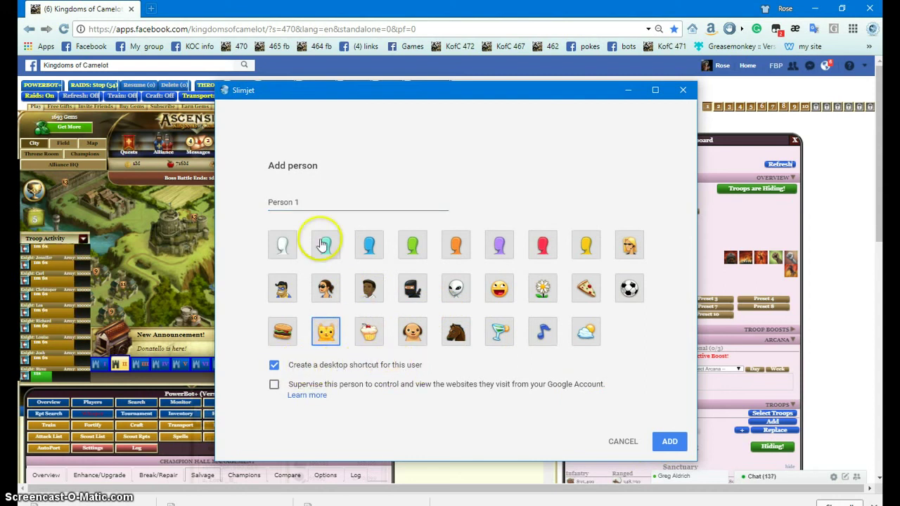
pyautogui.moveTo(304, 201); pyautogui.dragTo(245, 197)
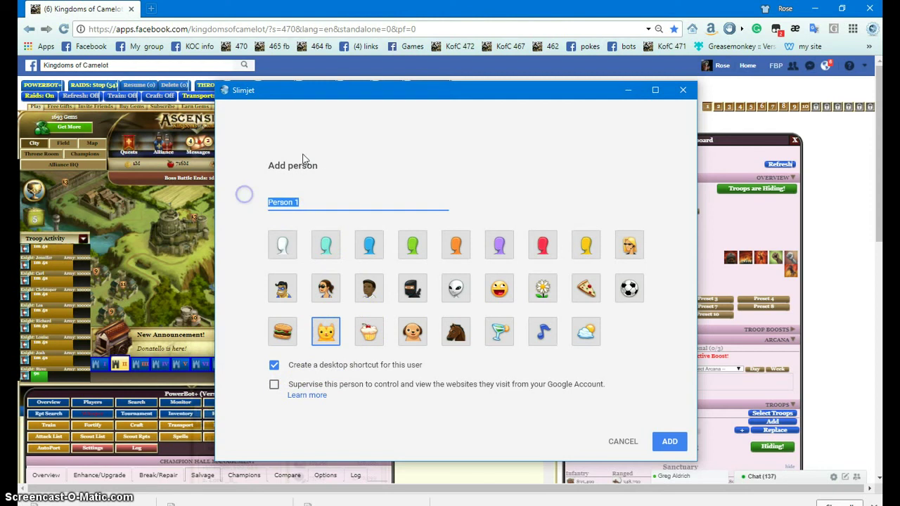
pyautogui.press('BackSpace')
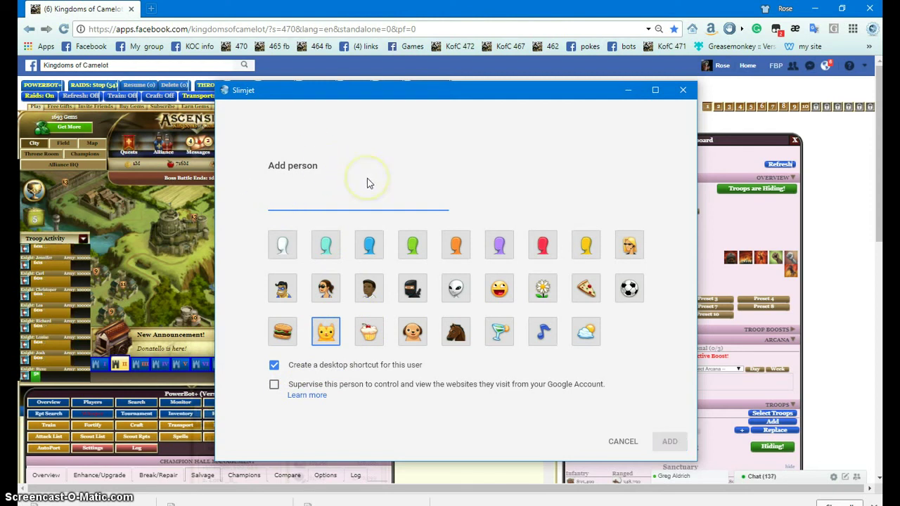
pyautogui.click(367, 182)
pyautogui.write('c')
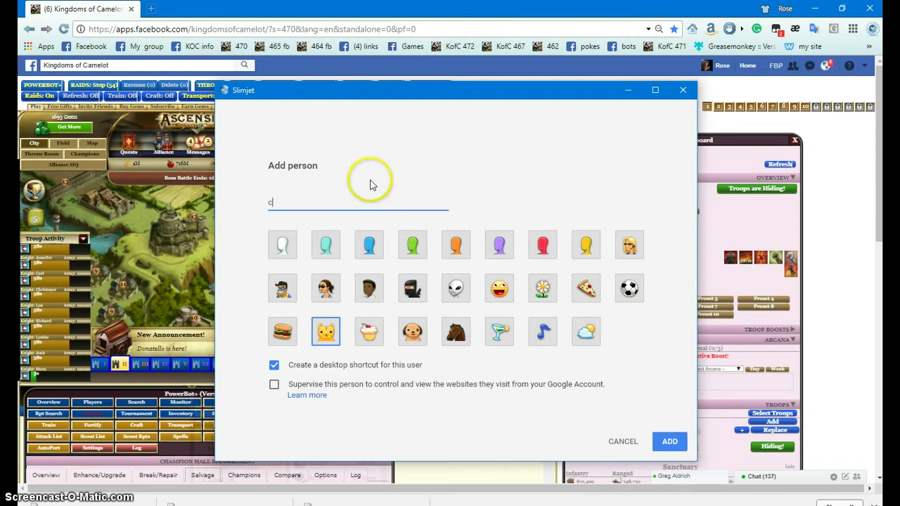
pyautogui.write('lass ')
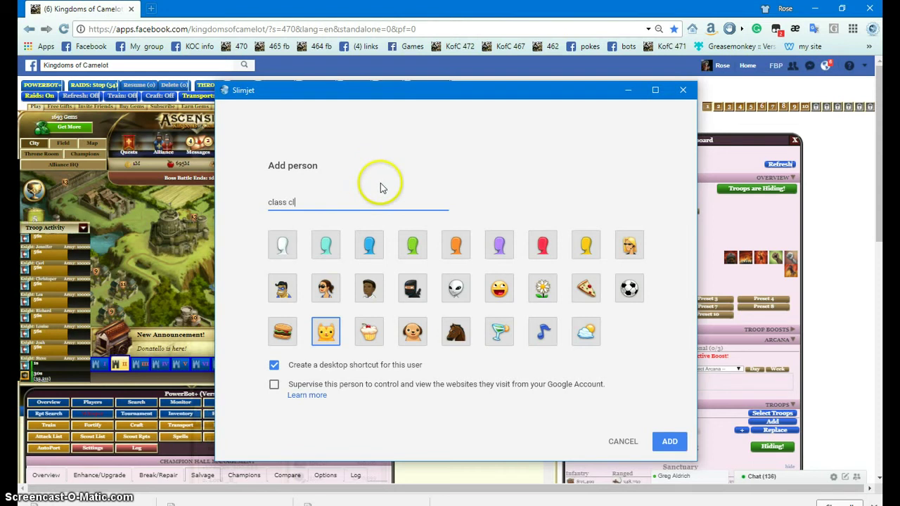
pyautogui.write('clown')
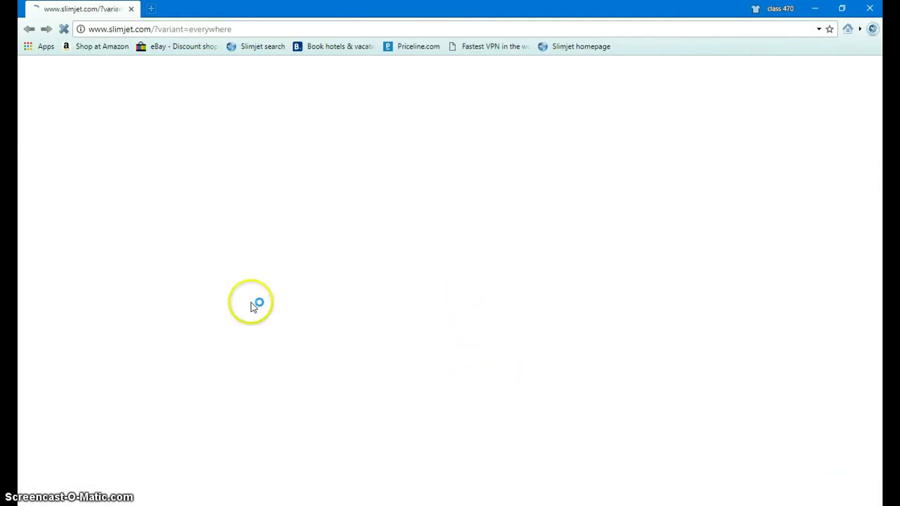
# Step: Delete the Slimjet homepage, Fastest VPN and Priceline.com bookmarks from the bookmarks bar
pyautogui.moveTo(519, 505)
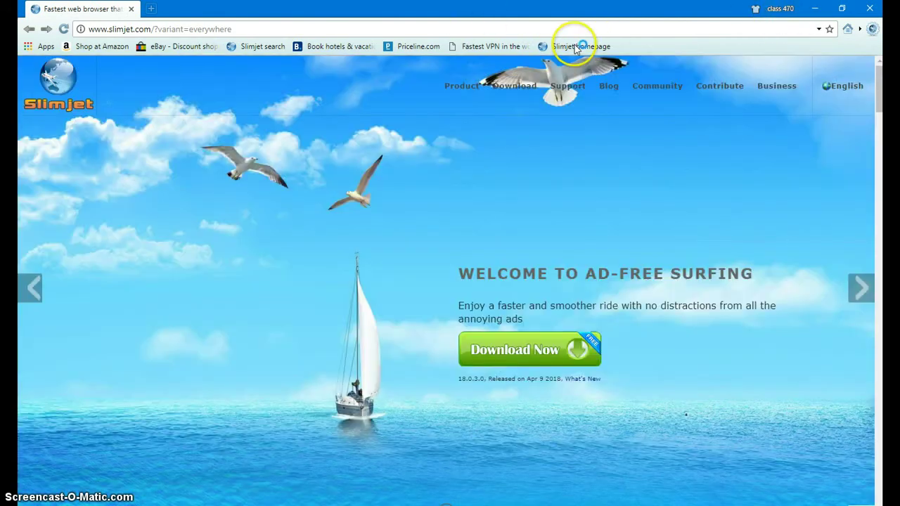
pyautogui.rightClick(574, 44)
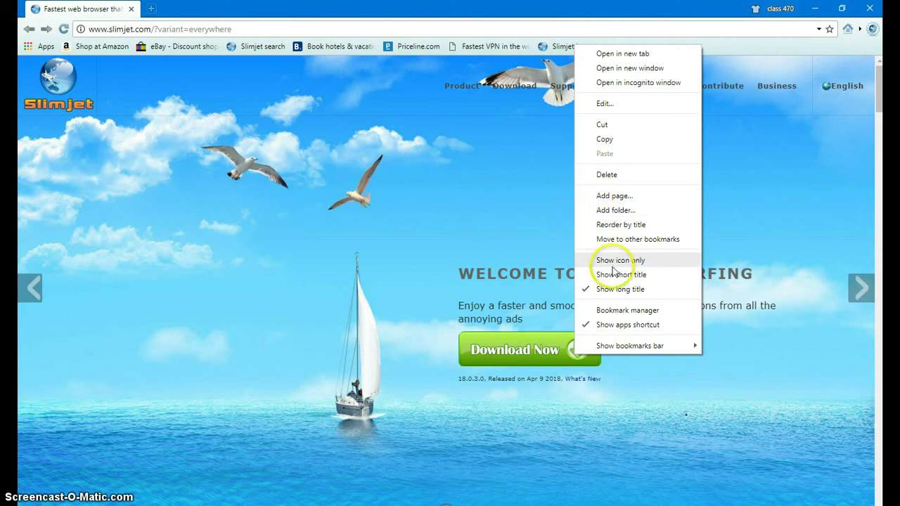
pyautogui.click(598, 174)
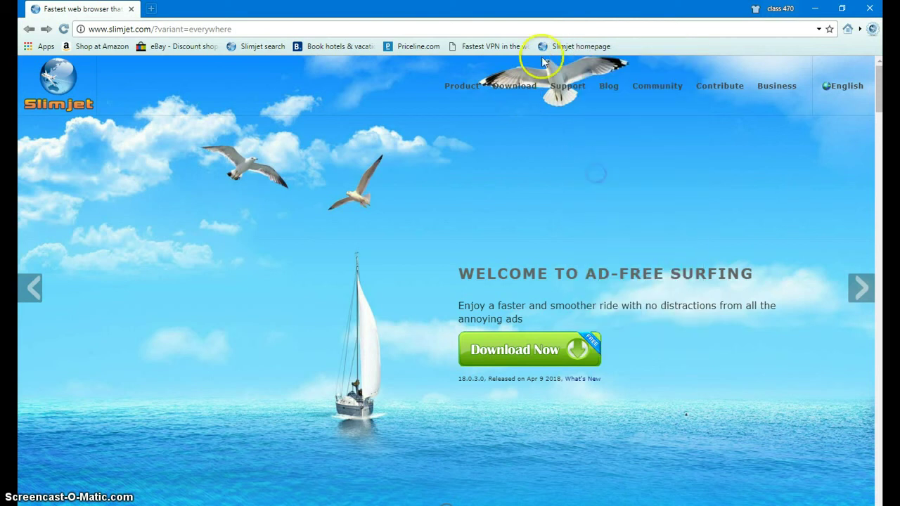
pyautogui.rightClick(495, 49)
pyautogui.click(518, 176)
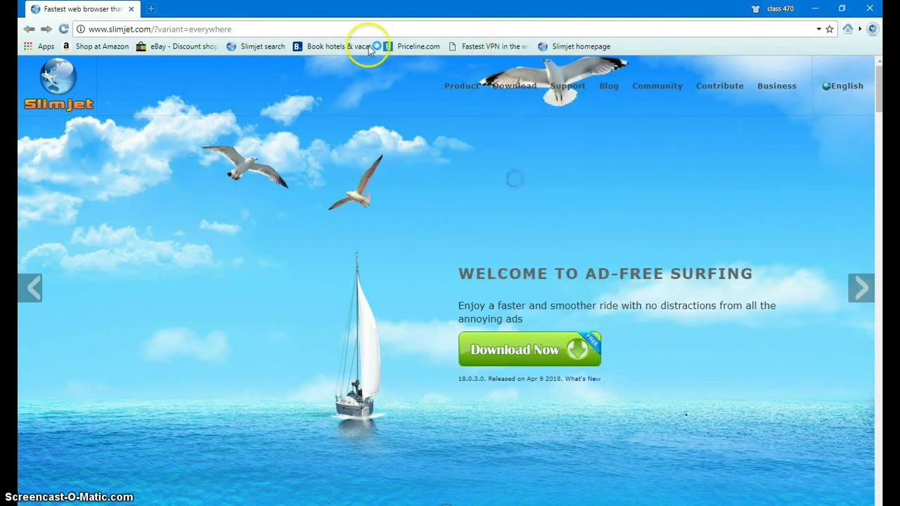
pyautogui.rightClick(425, 51)
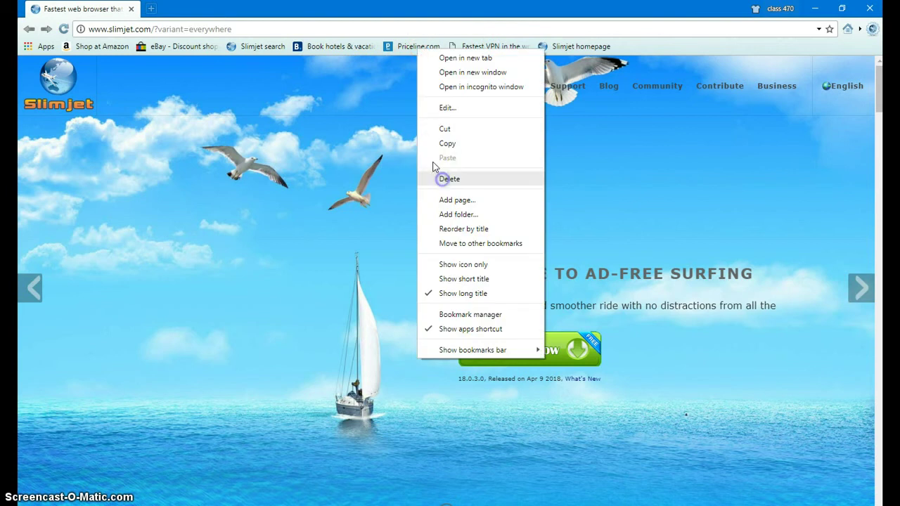
pyautogui.click(438, 177)
# Step: Delete the remaining Book hotels, Slimjet search, eBay and Shop at Amazon bookmarks
pyautogui.rightClick(407, 51)
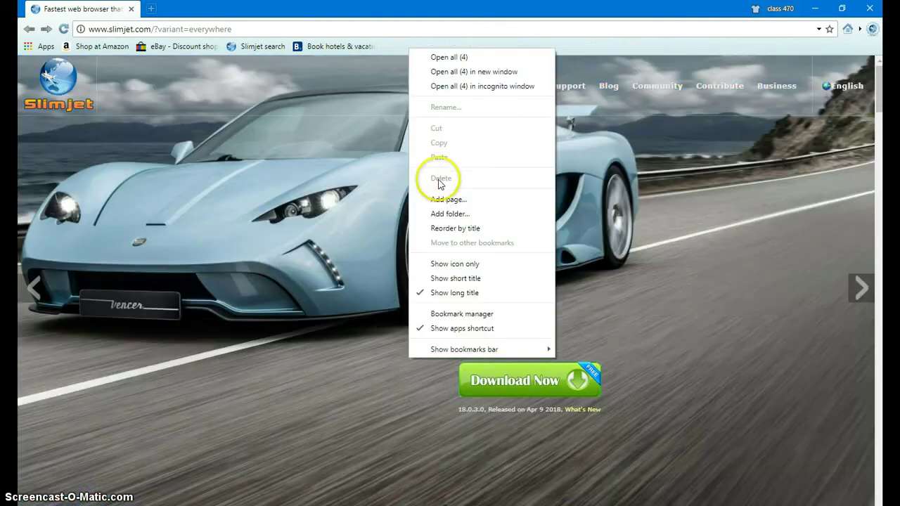
pyautogui.rightClick(322, 46)
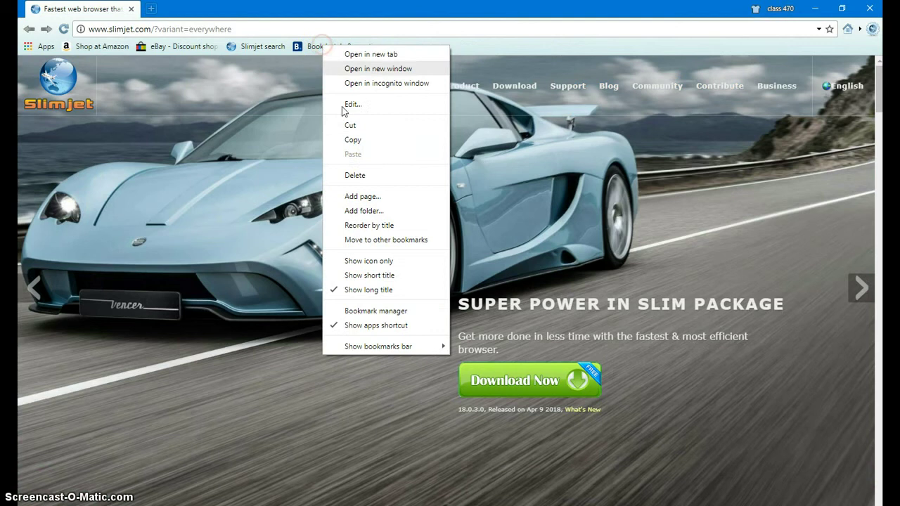
pyautogui.click(355, 175)
pyautogui.rightClick(250, 50)
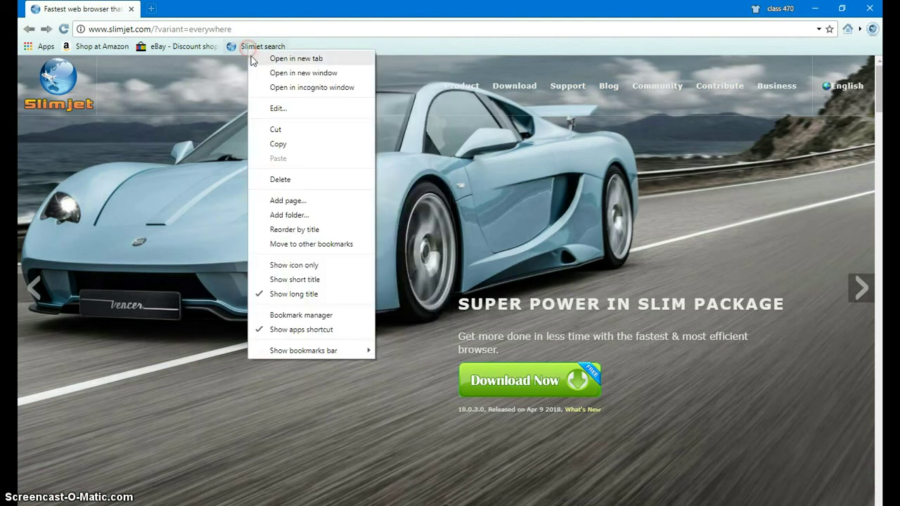
pyautogui.click(278, 180)
pyautogui.rightClick(189, 51)
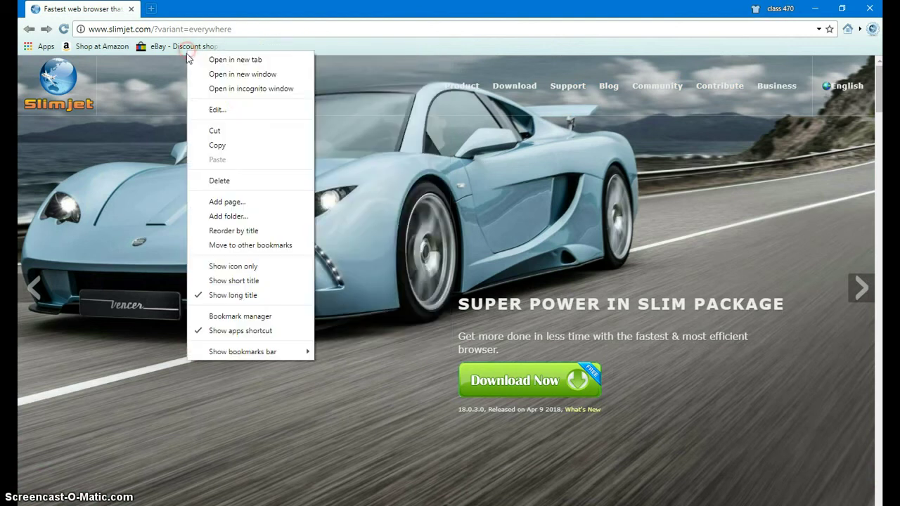
pyautogui.click(218, 180)
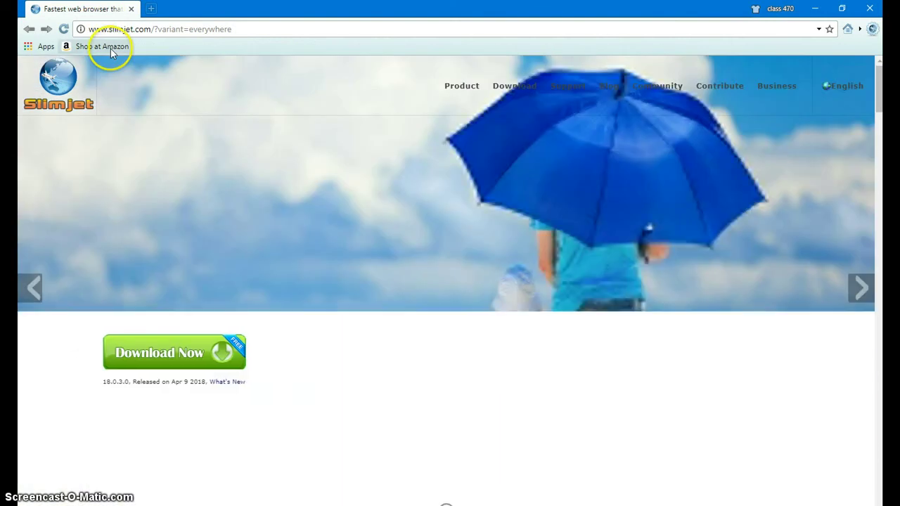
pyautogui.rightClick(106, 45)
pyautogui.click(143, 180)
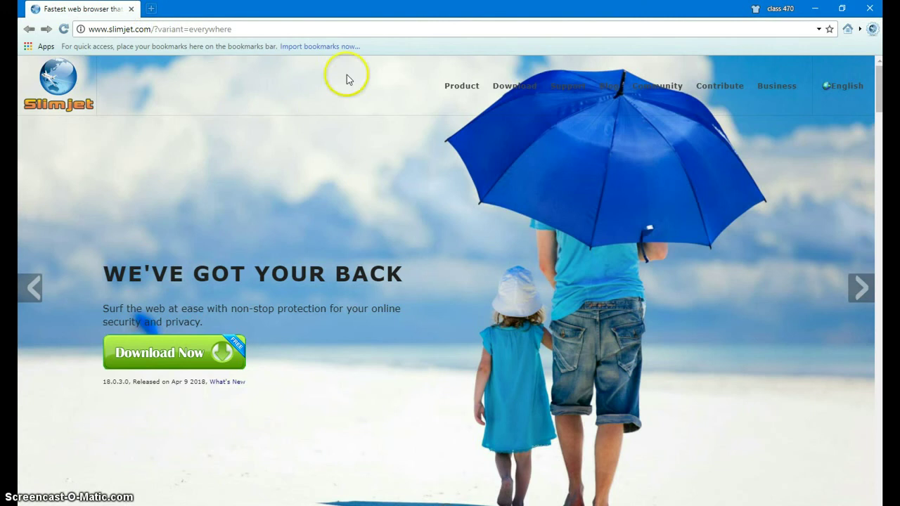
# Step: Open Settings from the main menu and scroll to the appearance and home page options
pyautogui.click(872, 30)
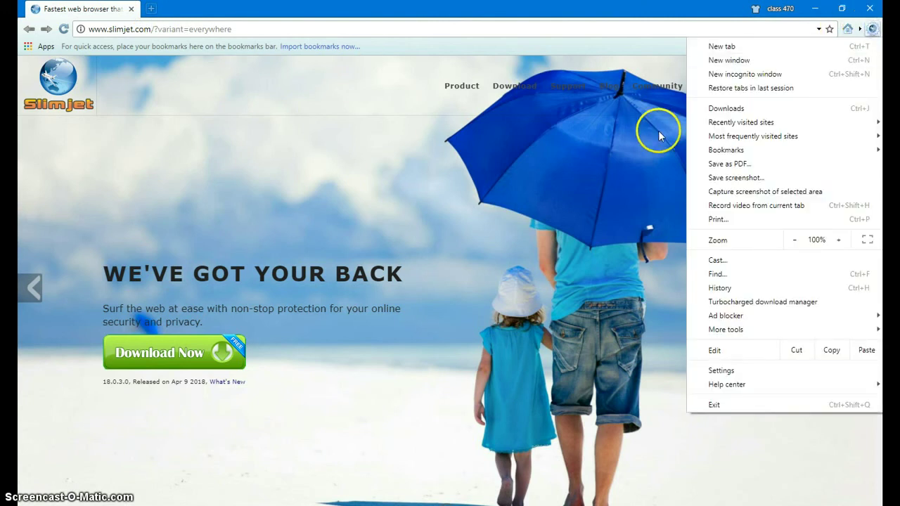
pyautogui.click(747, 369)
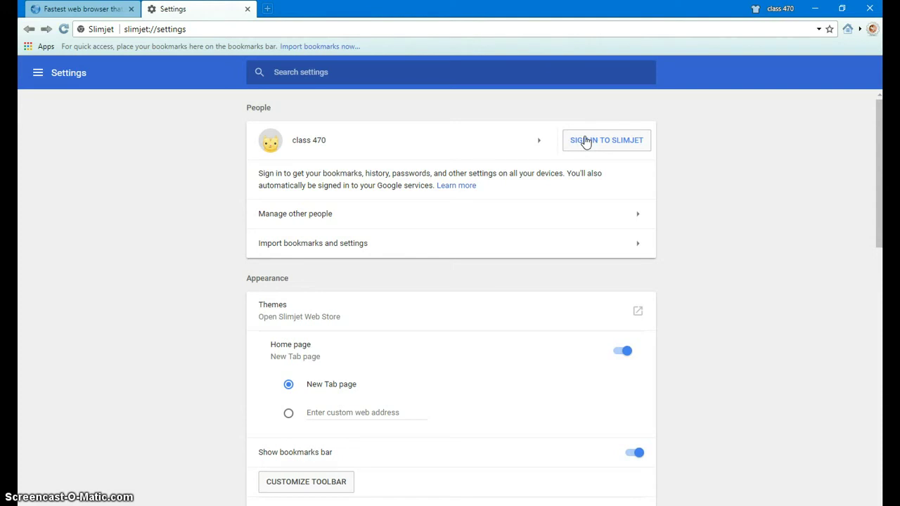
pyautogui.click(569, 144)
pyautogui.scroll(-3, 550, 199)
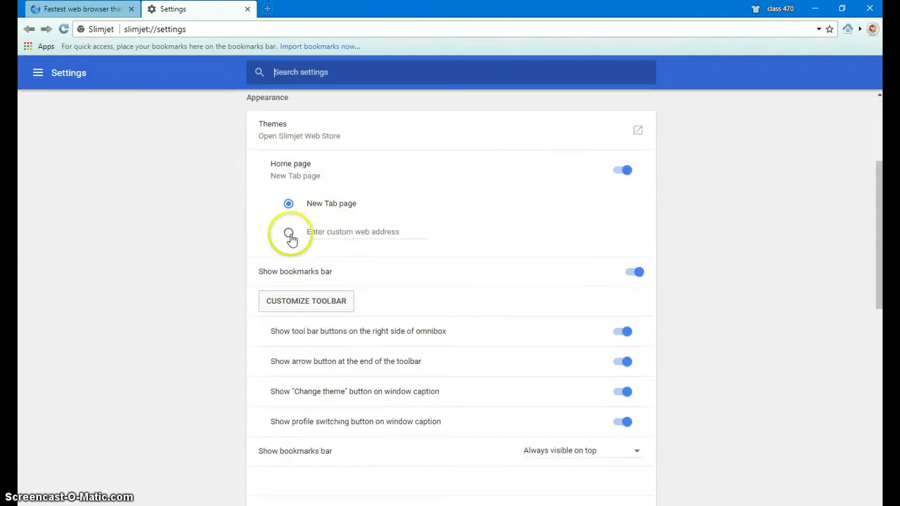
# Step: Choose a custom home page address, then open Facebook in a new tab and copy its URL
pyautogui.click(289, 233)
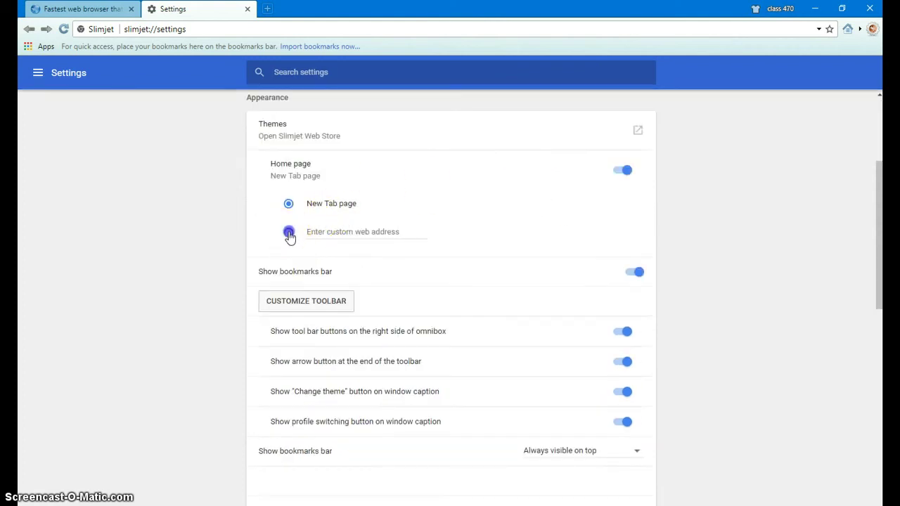
pyautogui.click(269, 9)
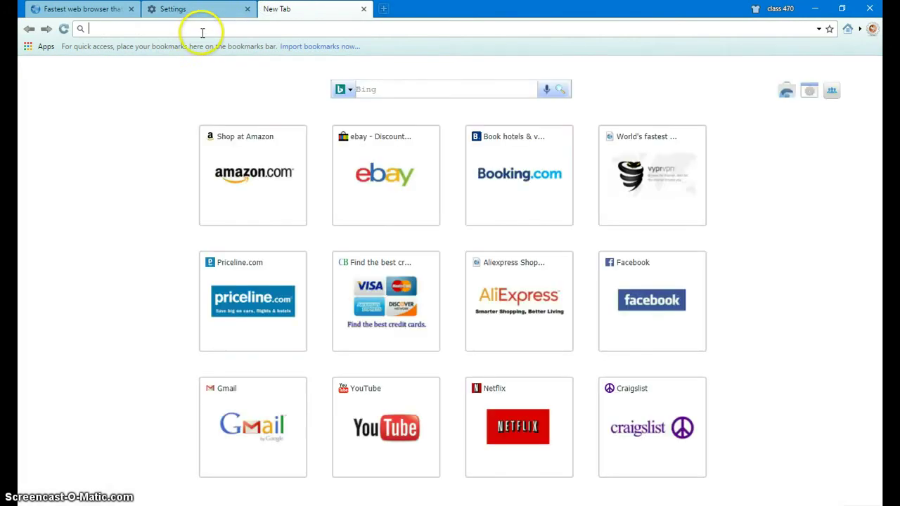
pyautogui.click(641, 299)
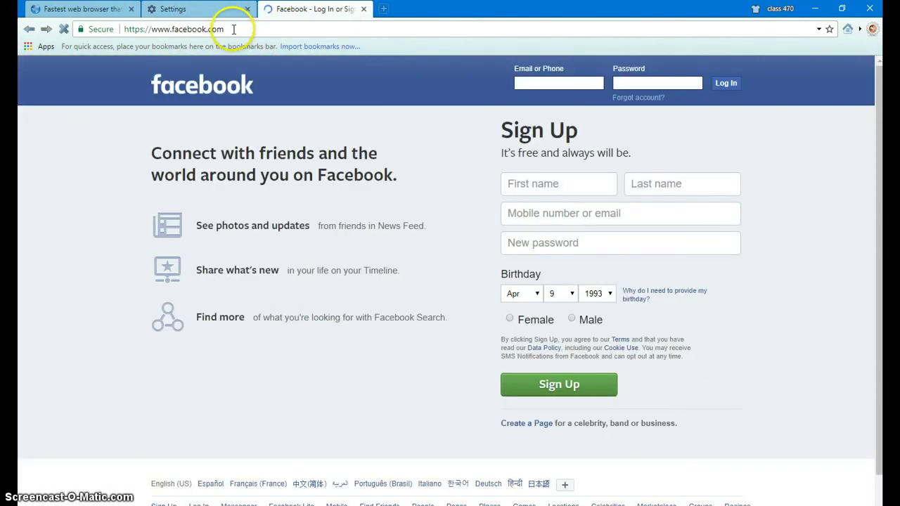
pyautogui.rightClick(235, 28)
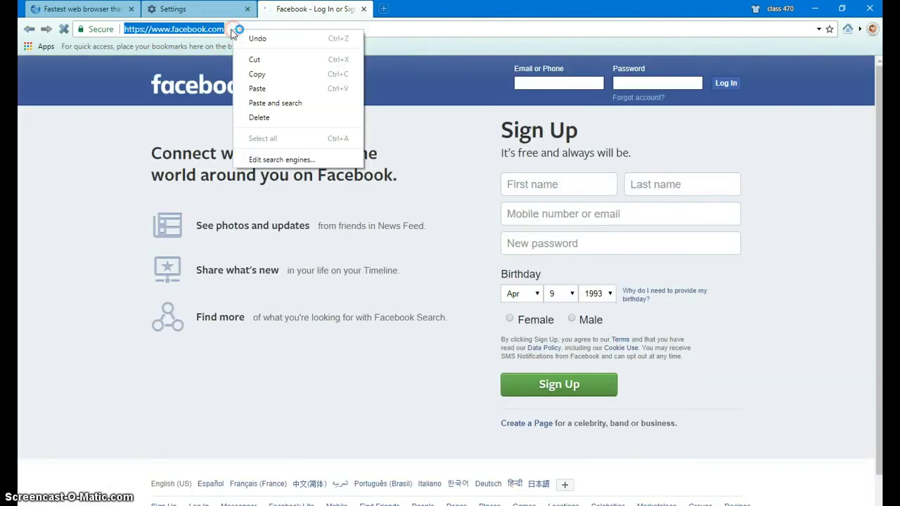
pyautogui.click(247, 66)
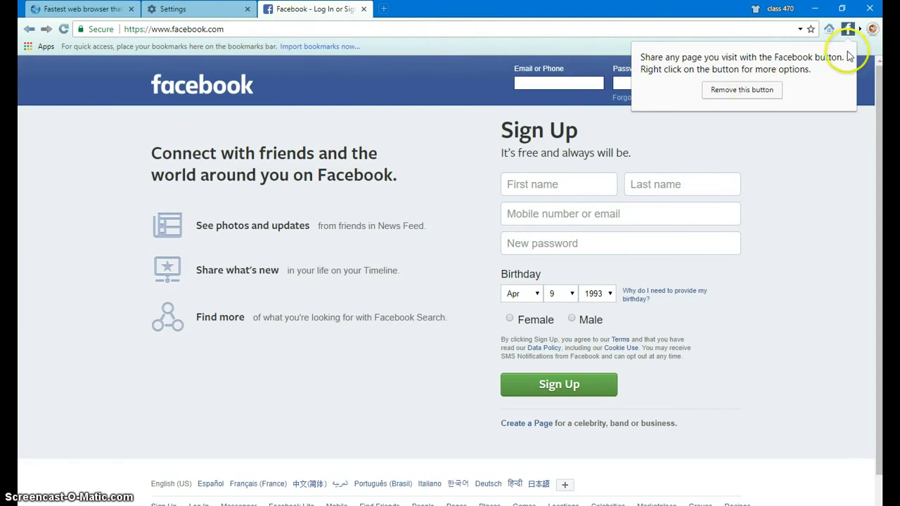
pyautogui.click(422, 35)
pyautogui.rightClick(190, 29)
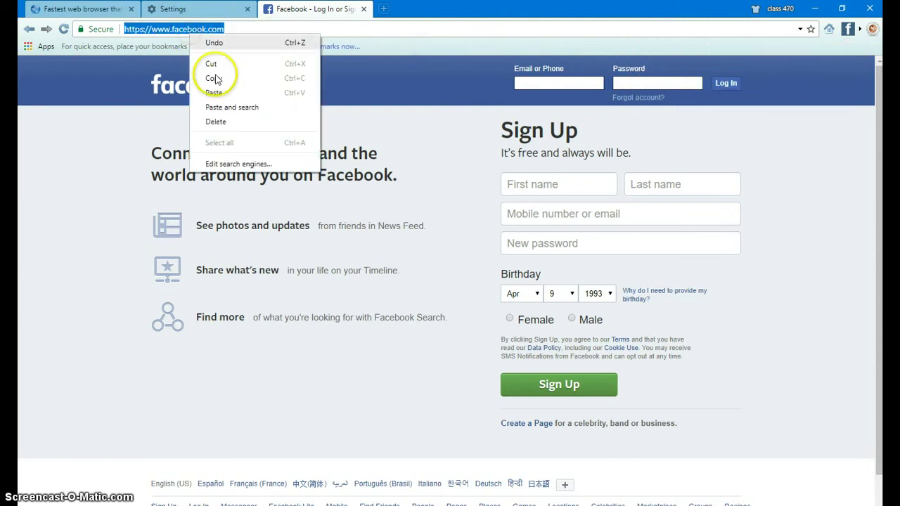
pyautogui.click(214, 92)
# Step: Paste the copied Facebook address into the custom home page field and save it
pyautogui.click(205, 14)
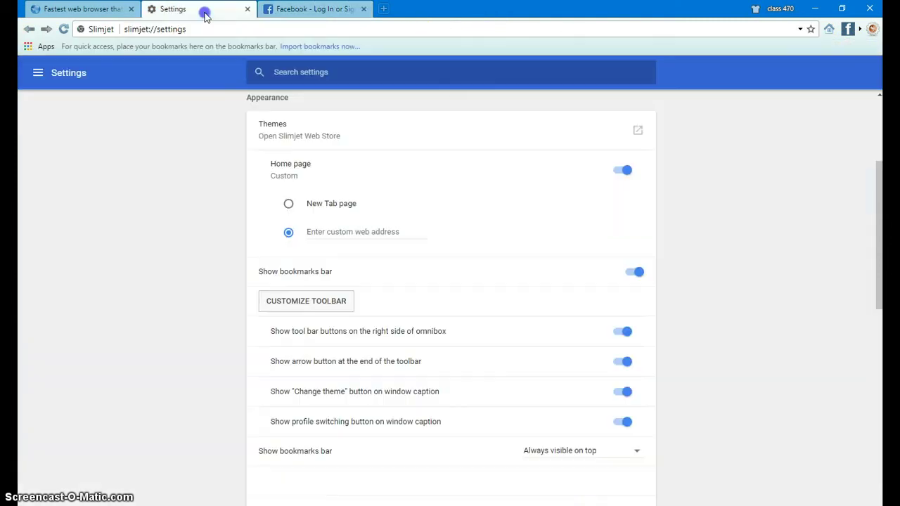
pyautogui.click(323, 230)
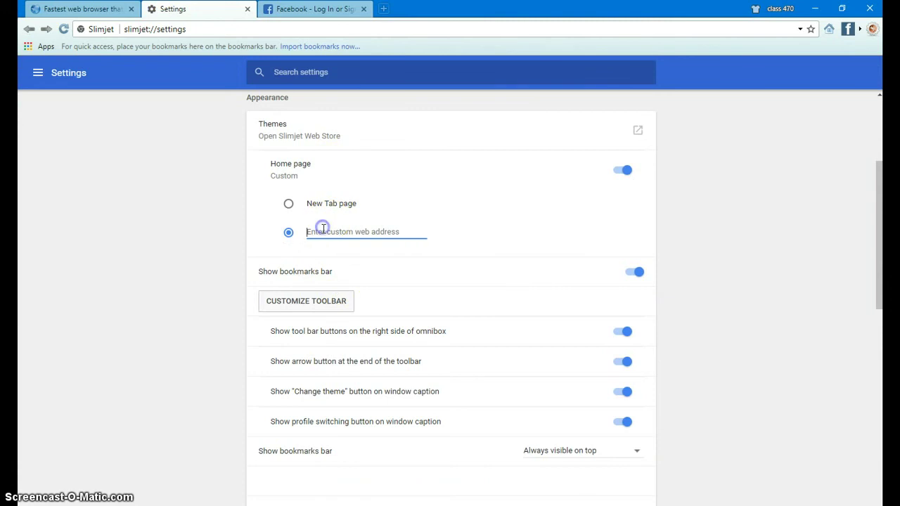
pyautogui.rightClick(322, 230)
pyautogui.click(362, 303)
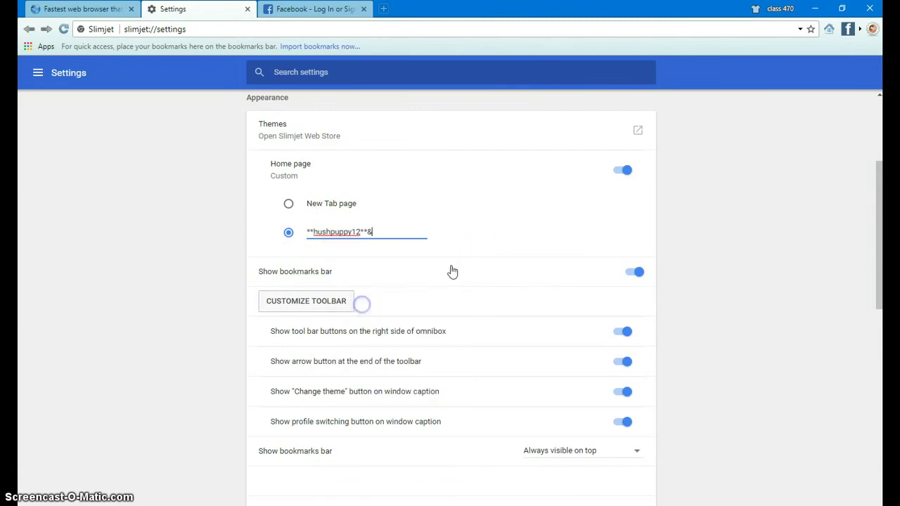
pyautogui.click(382, 223)
pyautogui.click(310, 223)
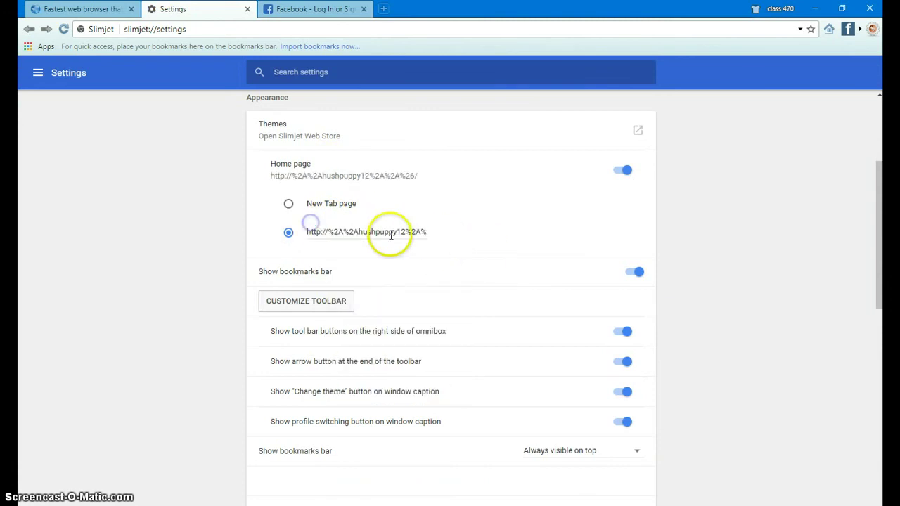
# Step: Close the old tabs, reopen Facebook from the speed dial, copy its address, and reopen Settings
pyautogui.click(248, 9)
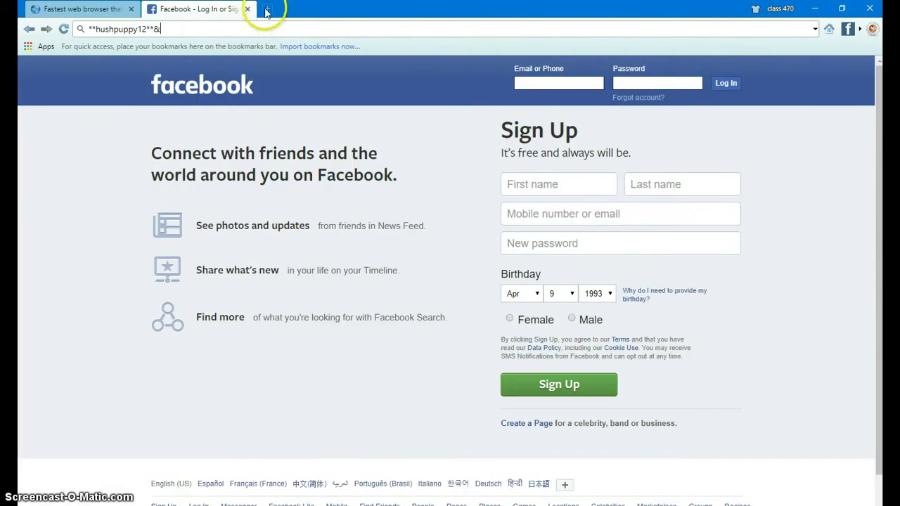
pyautogui.click(264, 10)
pyautogui.click(242, 15)
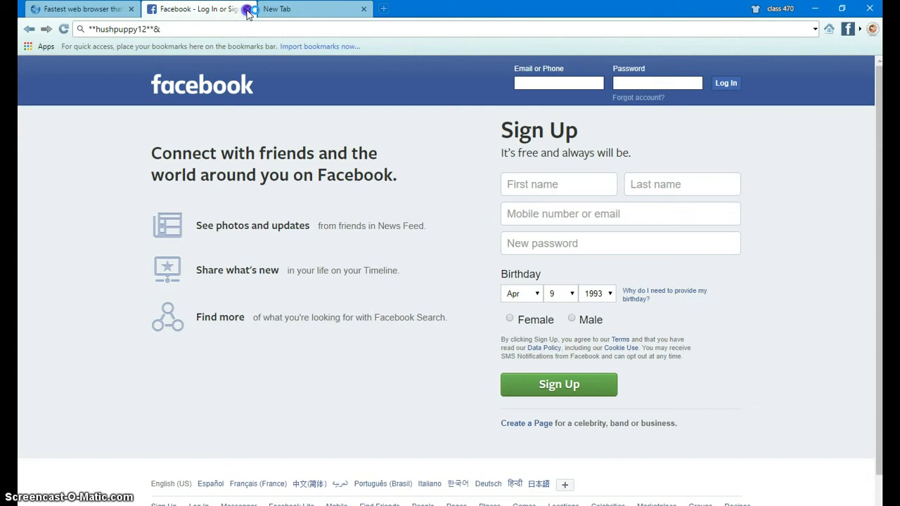
pyautogui.click(246, 9)
pyautogui.click(616, 281)
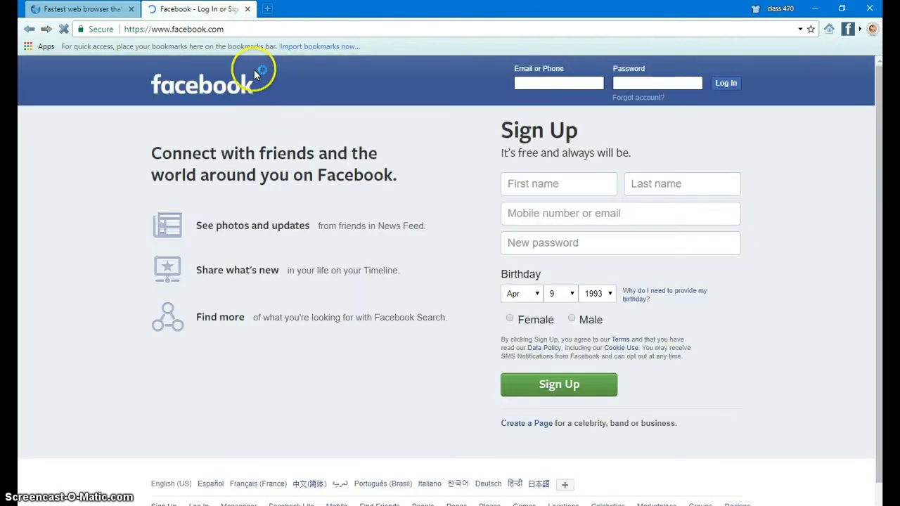
pyautogui.click(232, 29)
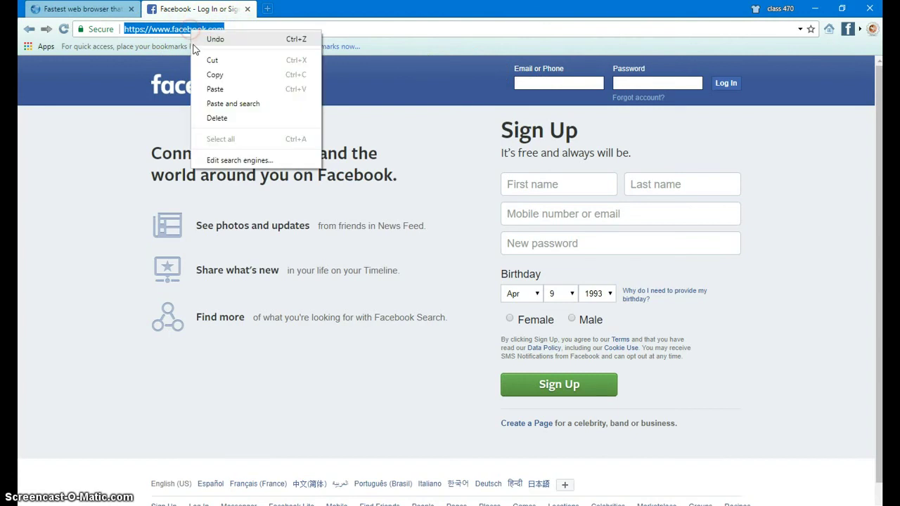
pyautogui.click(213, 76)
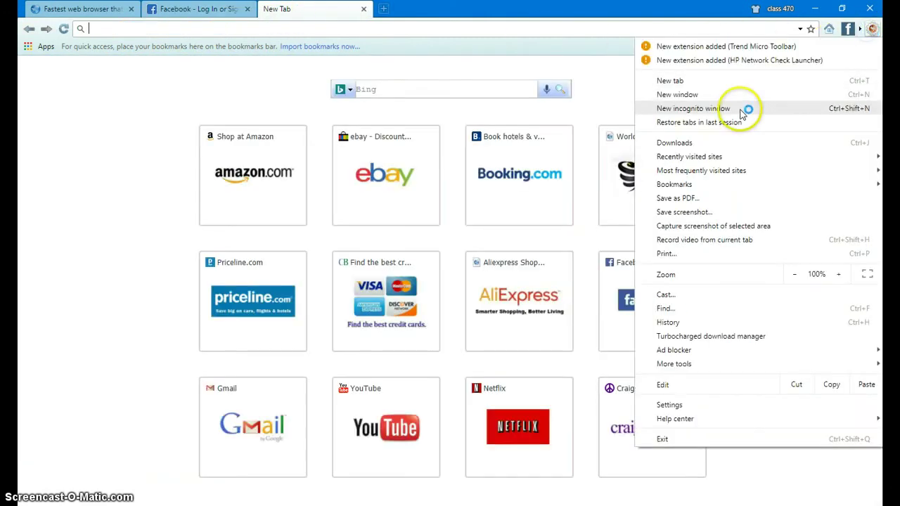
pyautogui.click(679, 406)
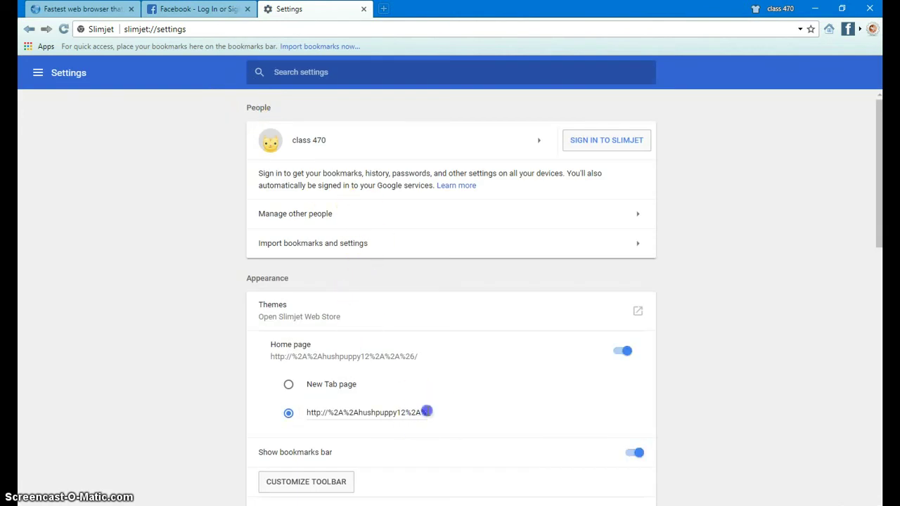
pyautogui.moveTo(426, 412); pyautogui.dragTo(303, 394)
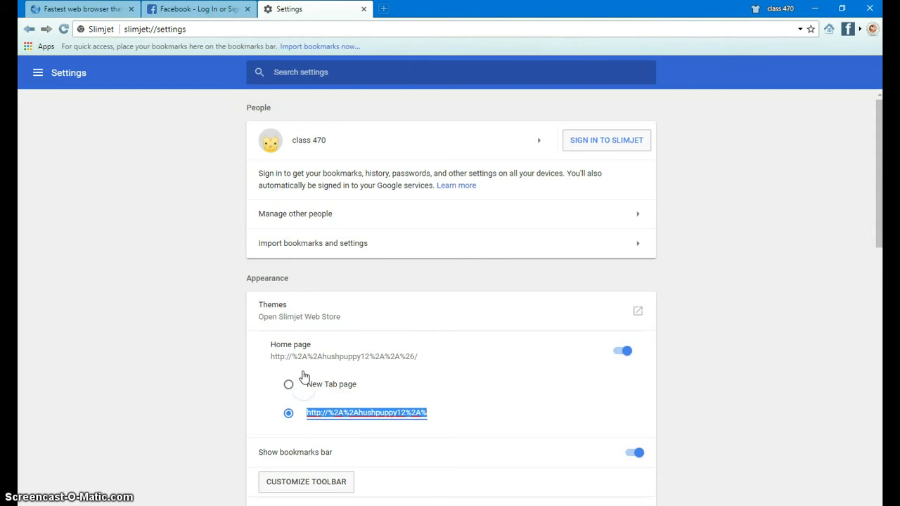
pyautogui.click(358, 412)
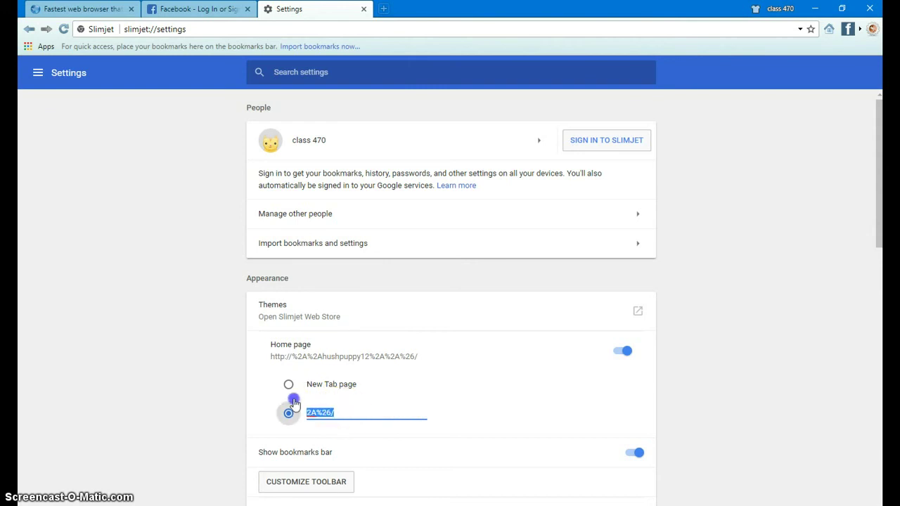
pyautogui.press('BackSpace')
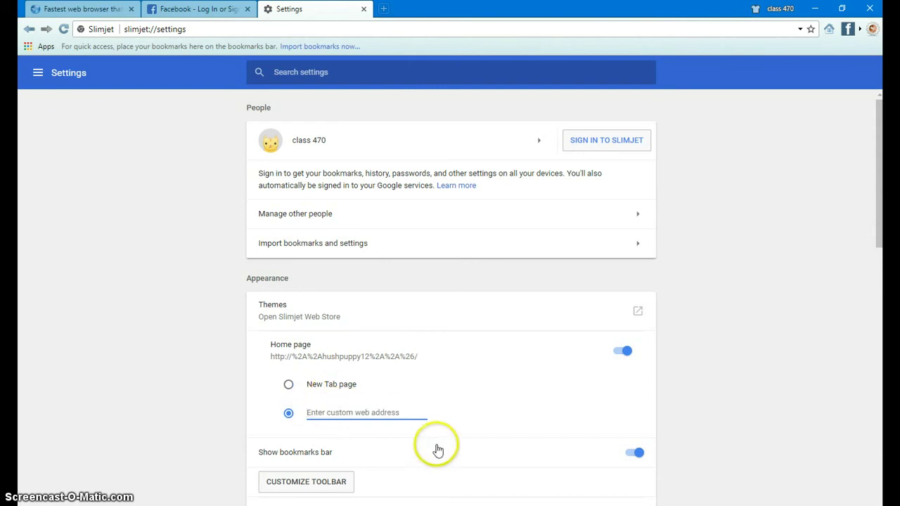
pyautogui.rightClick(334, 412)
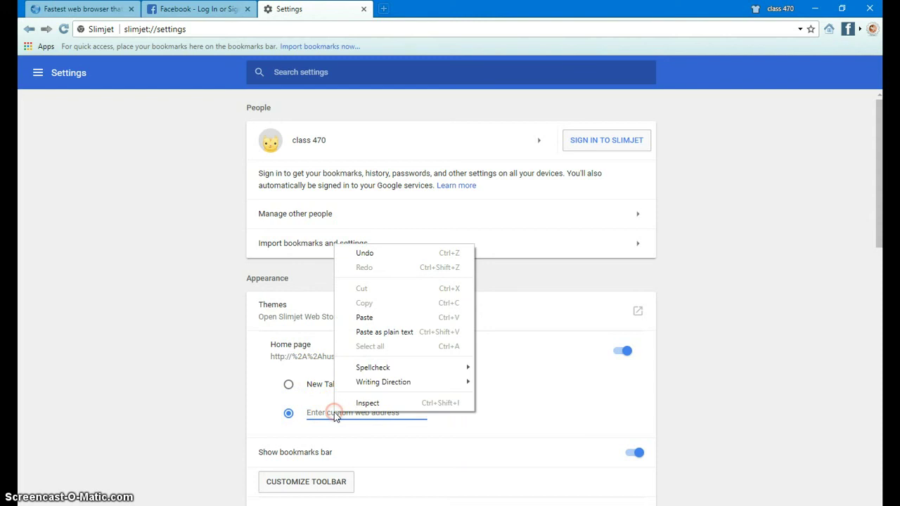
pyautogui.click(373, 319)
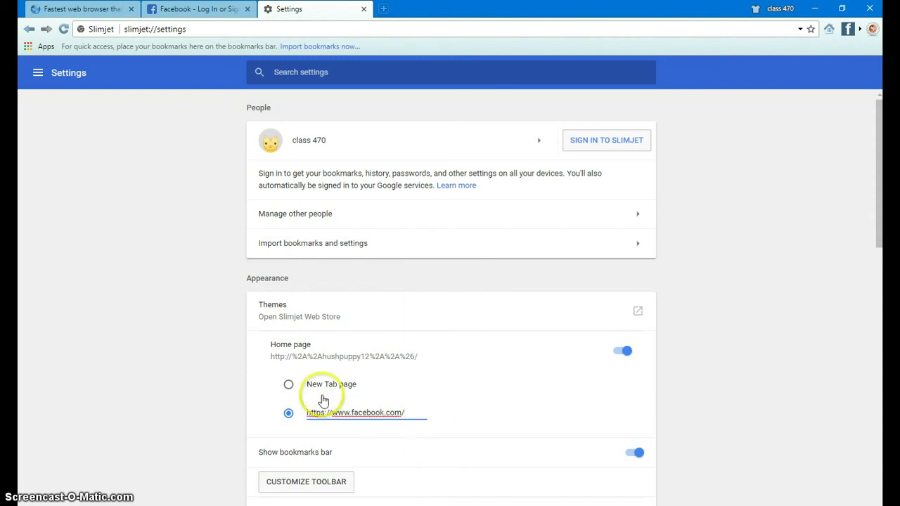
pyautogui.click(246, 383)
pyautogui.click(336, 434)
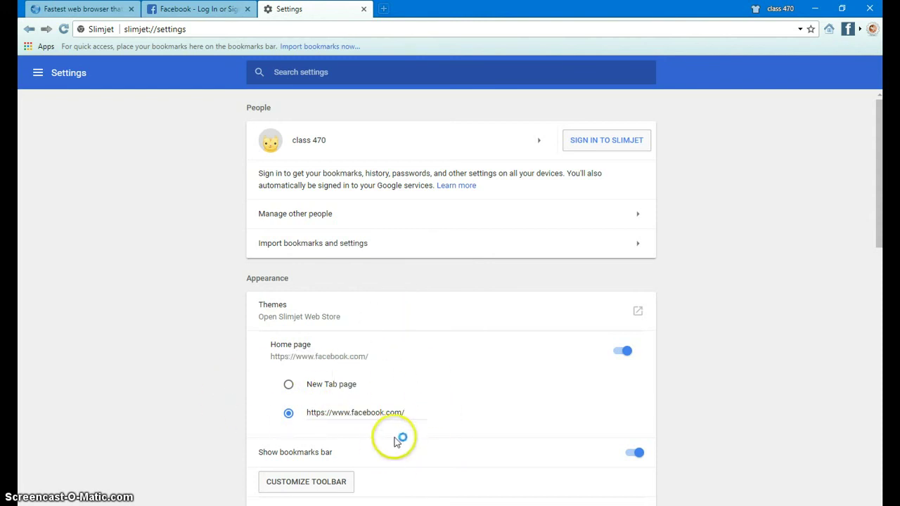
# Step: Set the default page zoom to 90%
pyautogui.scroll(-3, 401, 417)
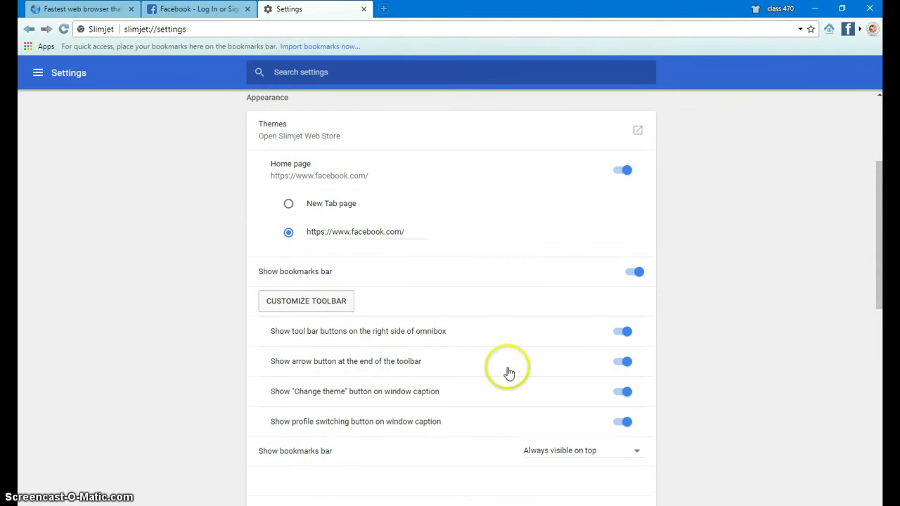
pyautogui.scroll(-1, 457, 429)
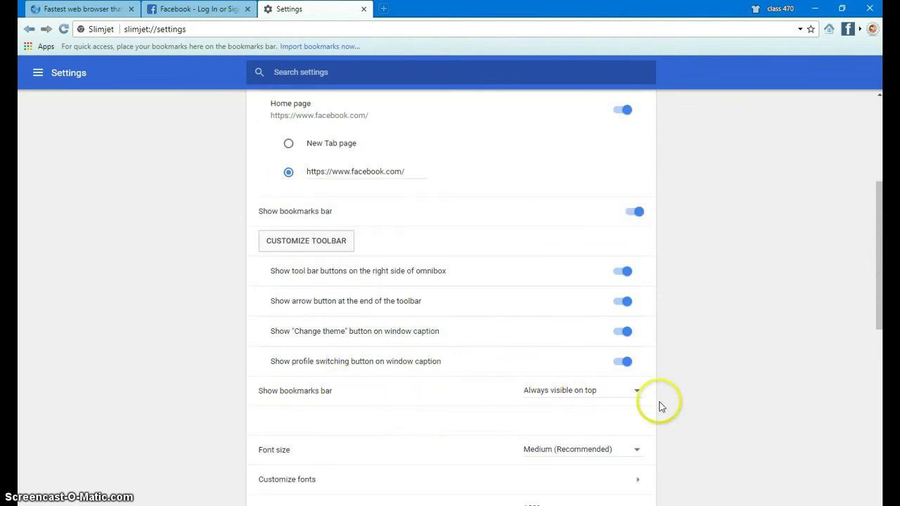
pyautogui.scroll(-2, 420, 426)
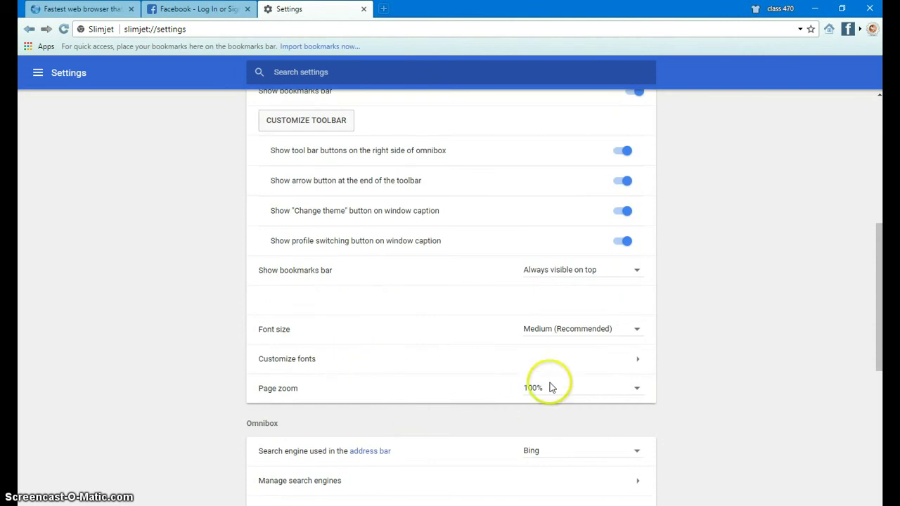
pyautogui.click(580, 392)
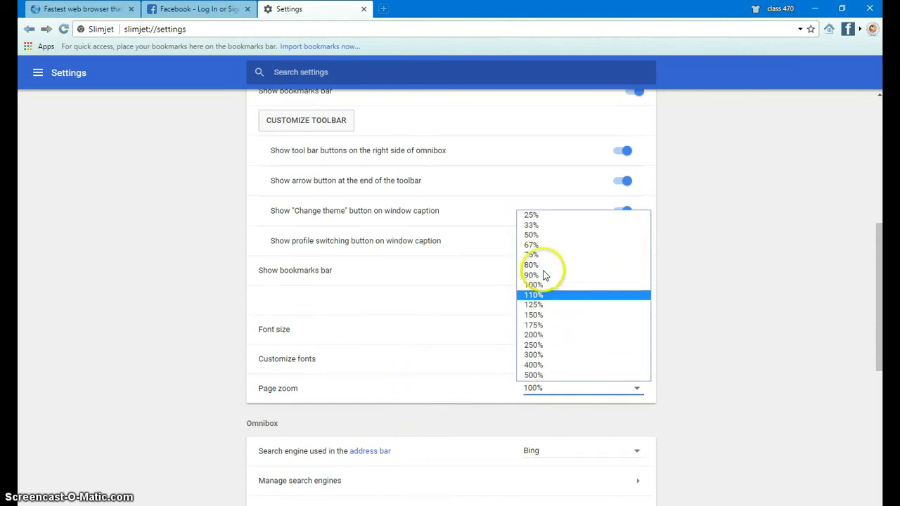
pyautogui.click(538, 280)
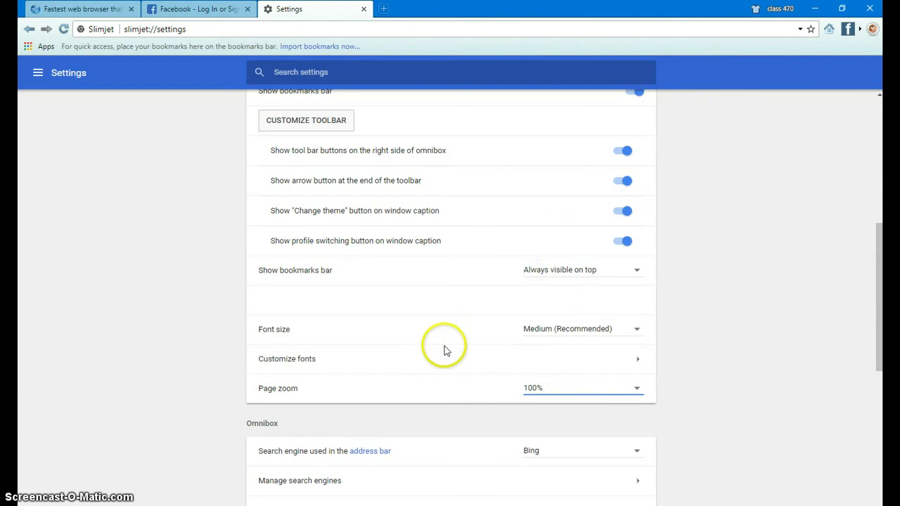
pyautogui.hotkey('ctrl', '-')
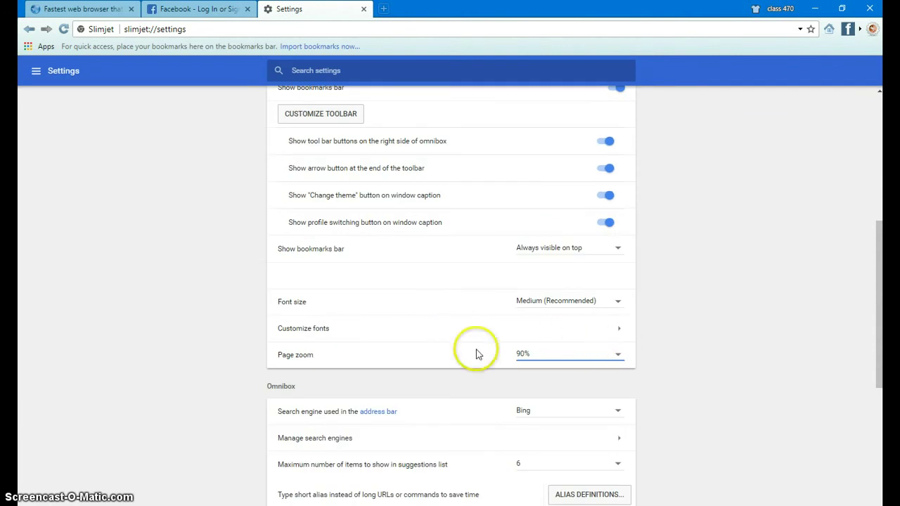
# Step: Switch the address-bar search engine from Bing to Google
pyautogui.click(577, 414)
pyautogui.click(553, 432)
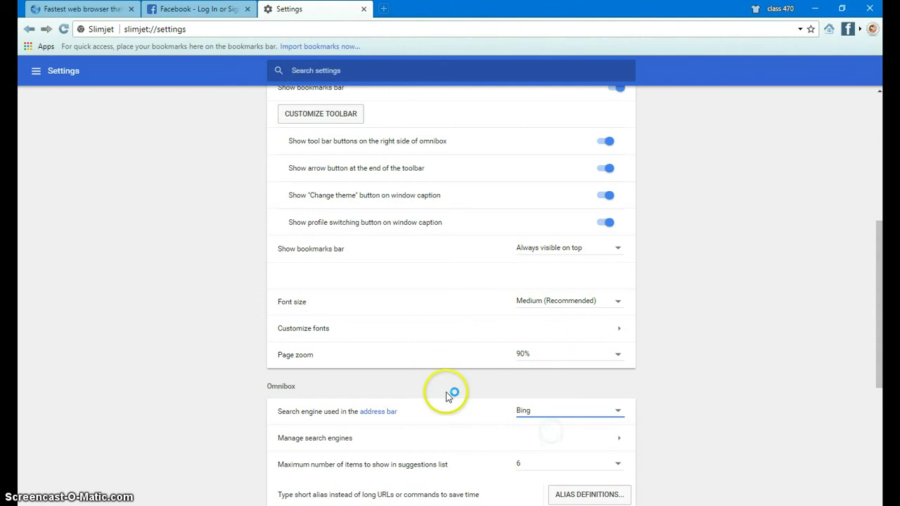
pyautogui.scroll(-1, 460, 397)
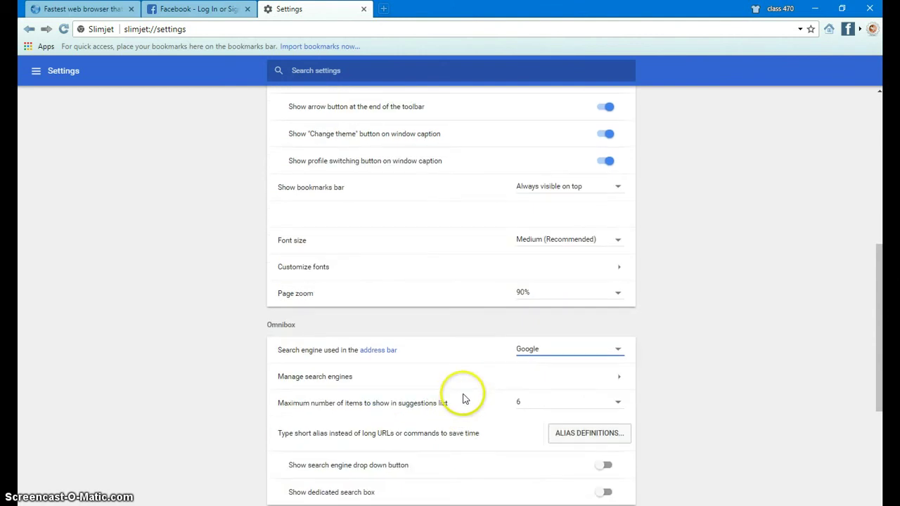
pyautogui.scroll(-4, 464, 397)
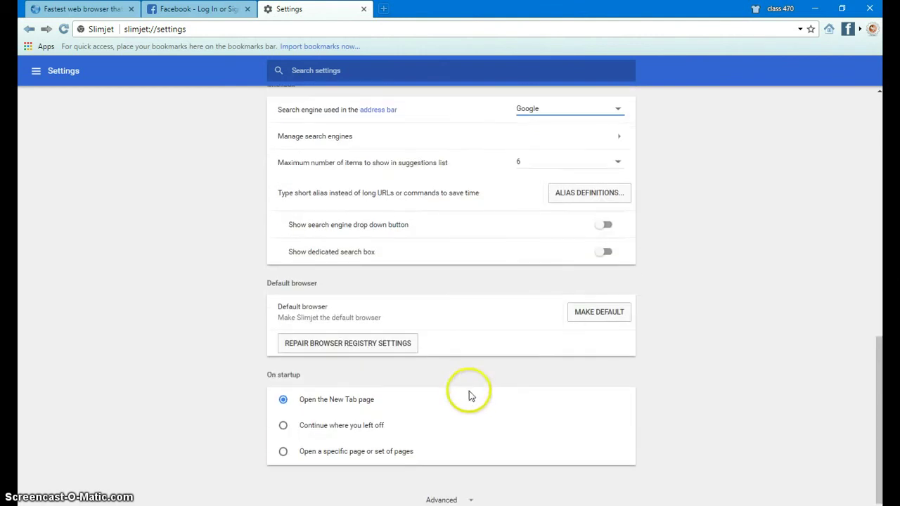
# Step: Expand the advanced settings and dismiss the Facebook notification
pyautogui.click(451, 478)
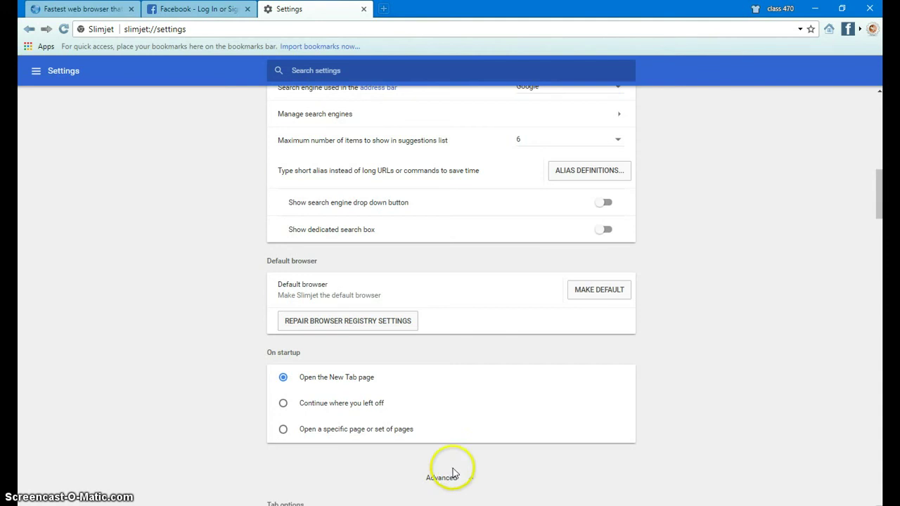
pyautogui.scroll(-2, 520, 425)
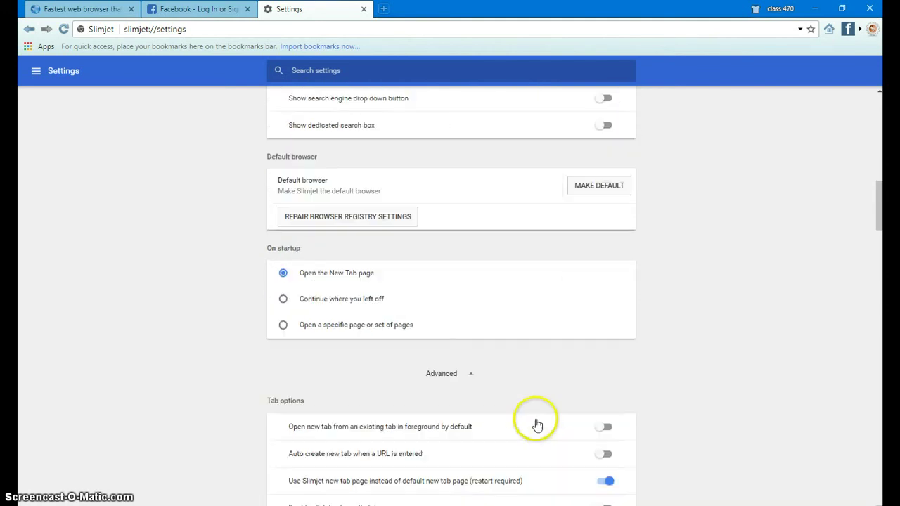
pyautogui.scroll(-6, 537, 424)
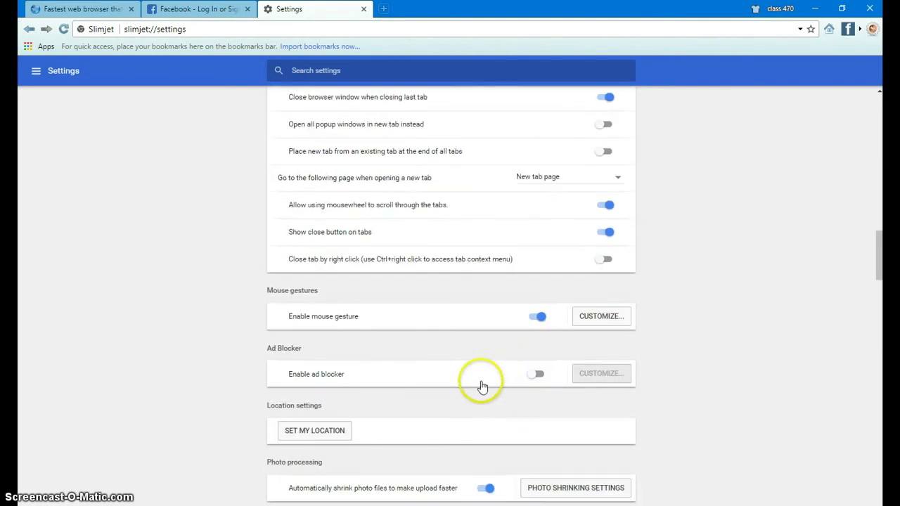
pyautogui.scroll(-3, 483, 386)
pyautogui.scroll(-1, 482, 382)
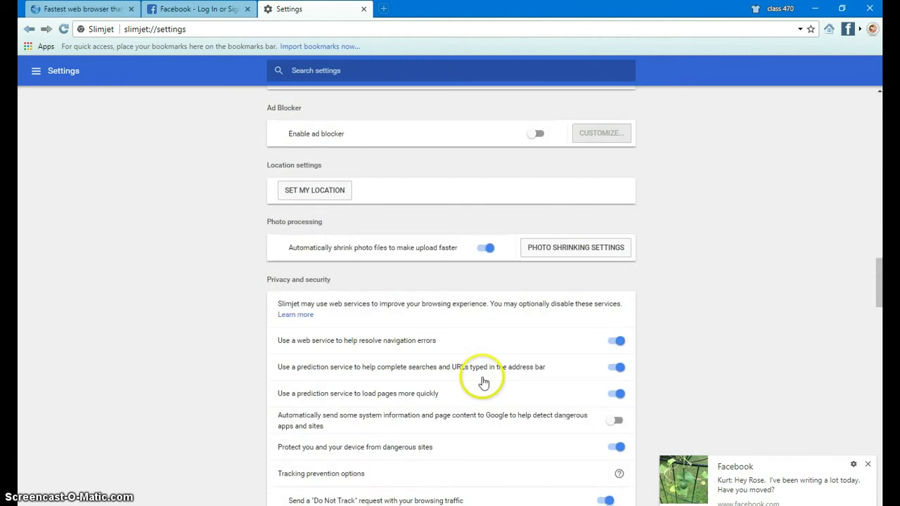
pyautogui.click(868, 464)
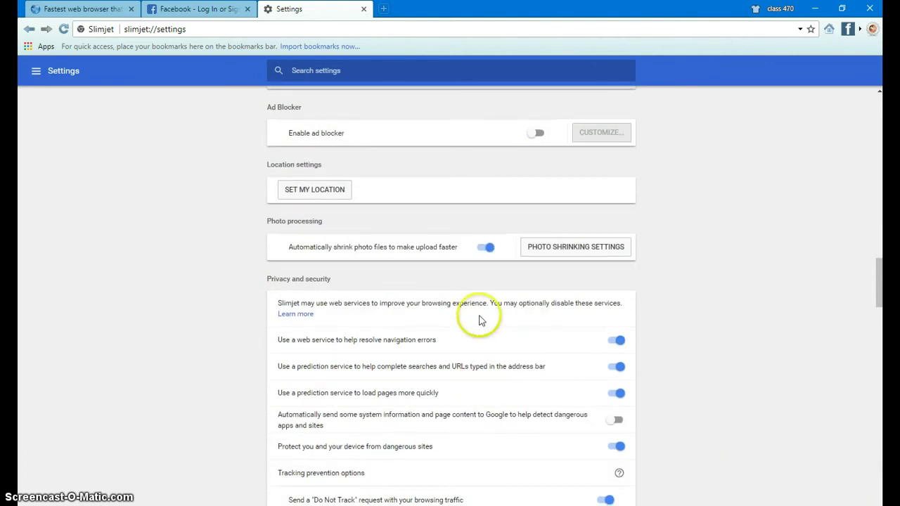
# Step: Scroll through the advanced settings to the Downloads section
pyautogui.scroll(-4, 468, 375)
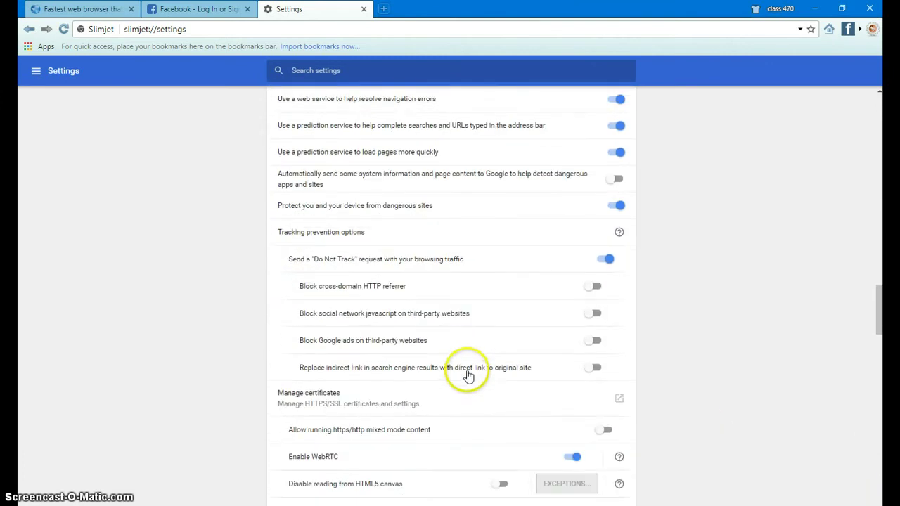
pyautogui.scroll(-5, 468, 376)
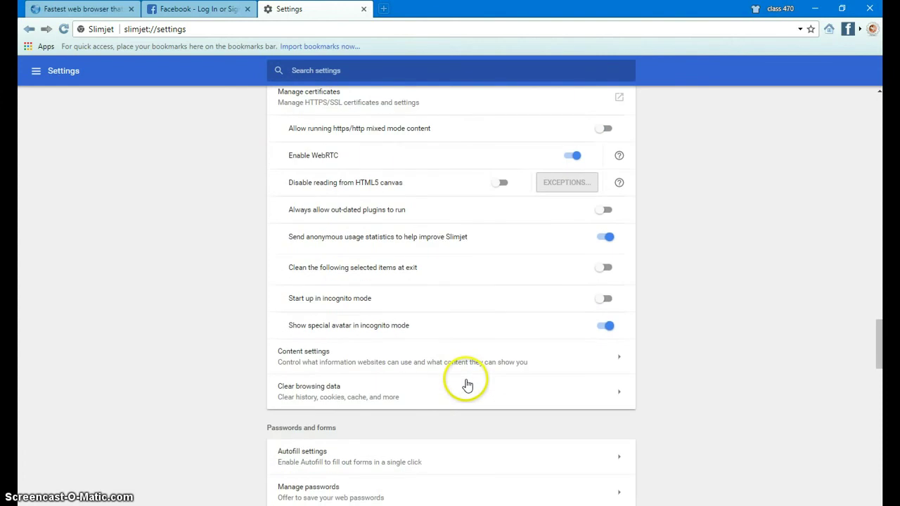
pyautogui.scroll(-2, 467, 385)
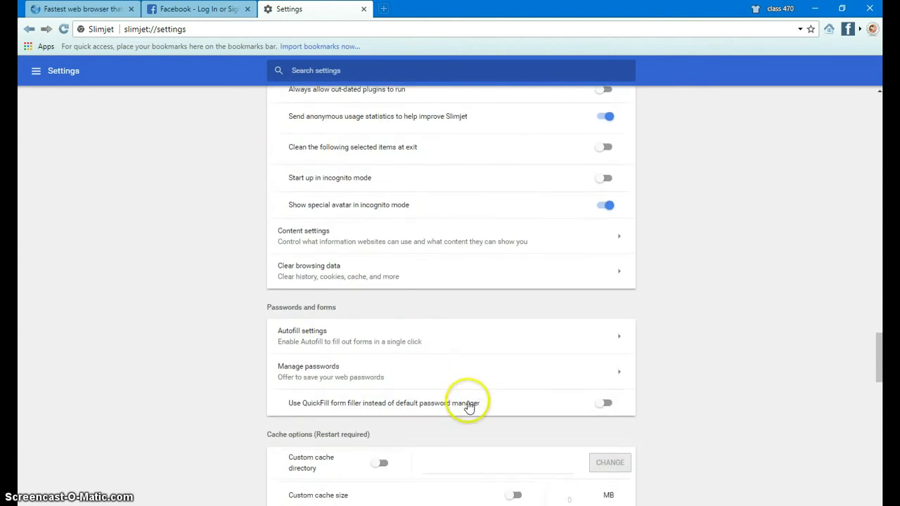
pyautogui.scroll(-7, 469, 408)
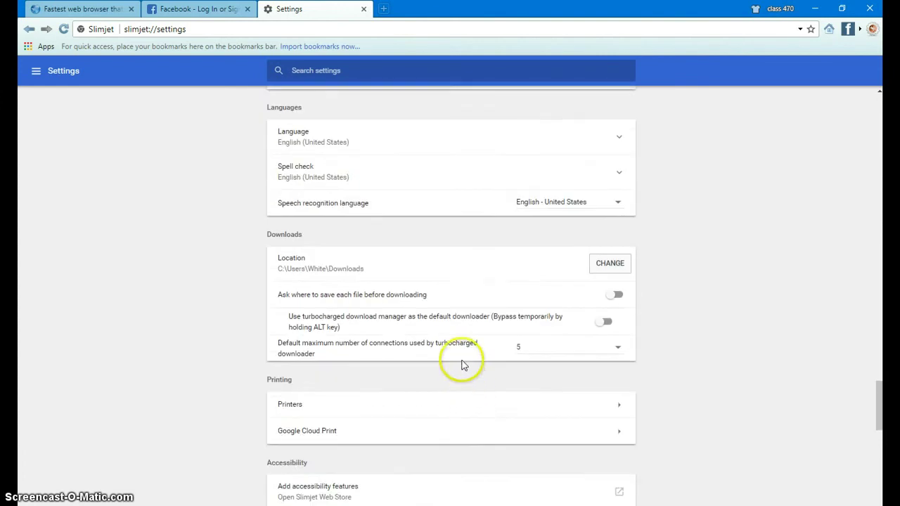
pyautogui.scroll(1, 461, 365)
pyautogui.scroll(-2, 461, 369)
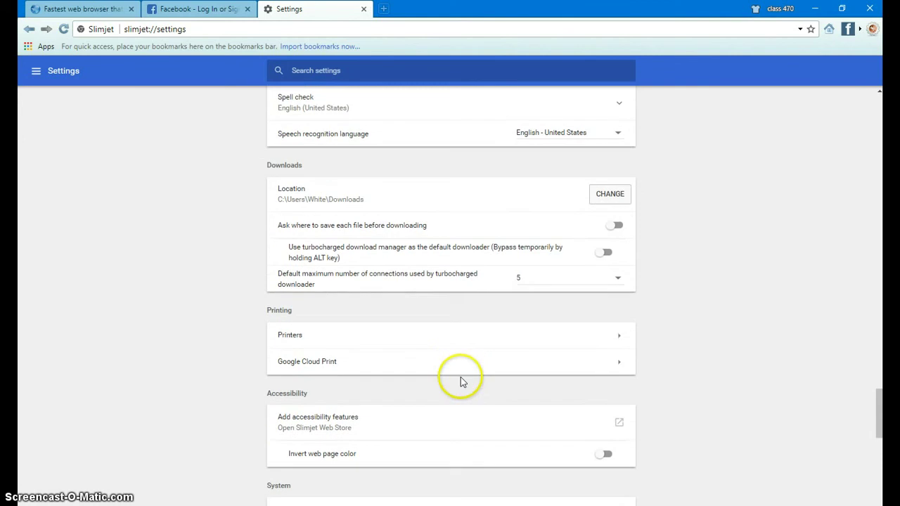
pyautogui.scroll(-2, 461, 385)
pyautogui.scroll(-3, 461, 392)
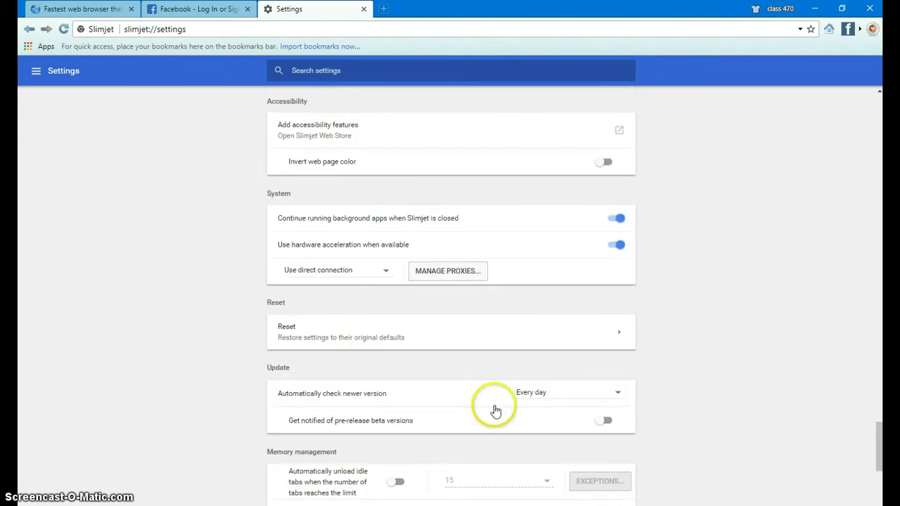
pyautogui.scroll(-2, 723, 400)
pyautogui.scroll(-4, 723, 400)
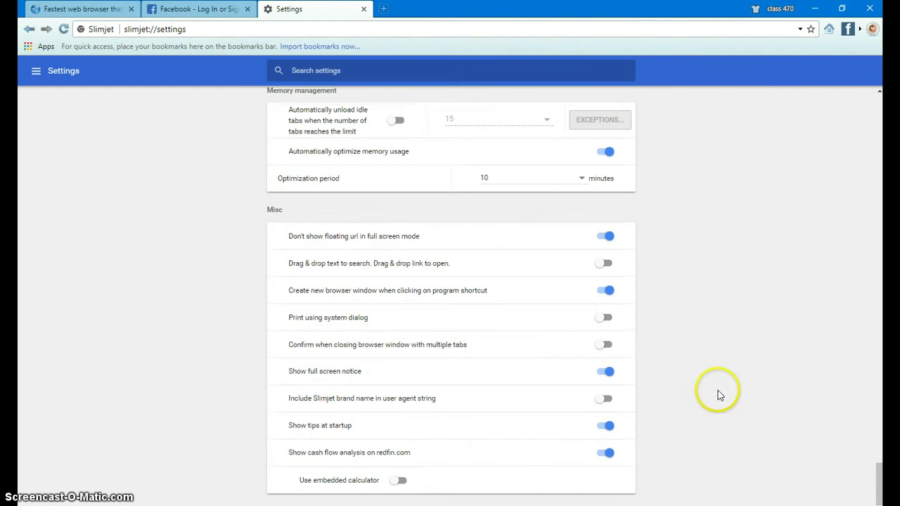
pyautogui.scroll(6, 731, 388)
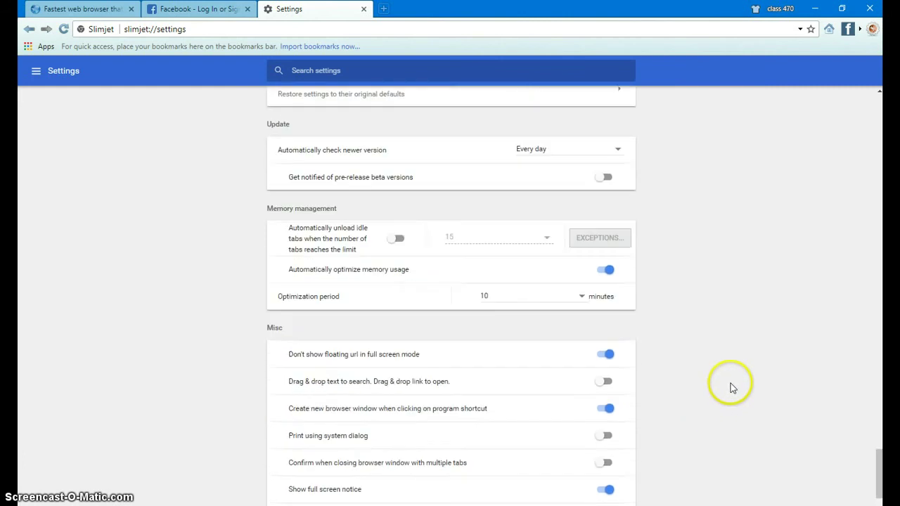
pyautogui.scroll(3, 730, 388)
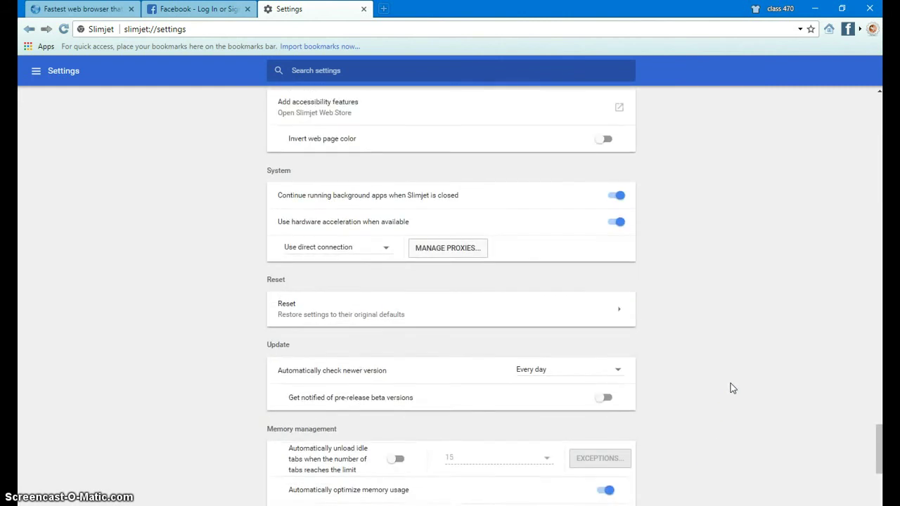
pyautogui.scroll(2, 731, 388)
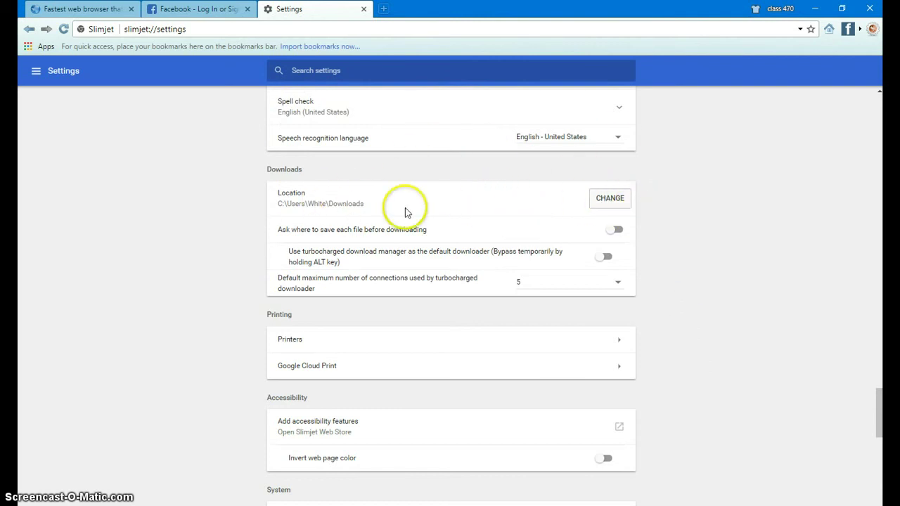
# Step: Change the download location to Desktop and turn on 'Ask where to save each file before downloading'
pyautogui.click(609, 200)
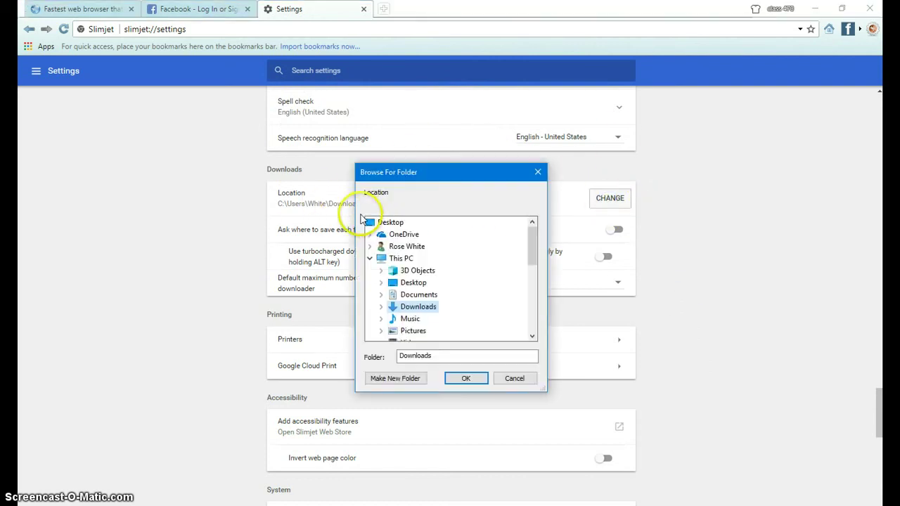
pyautogui.click(405, 286)
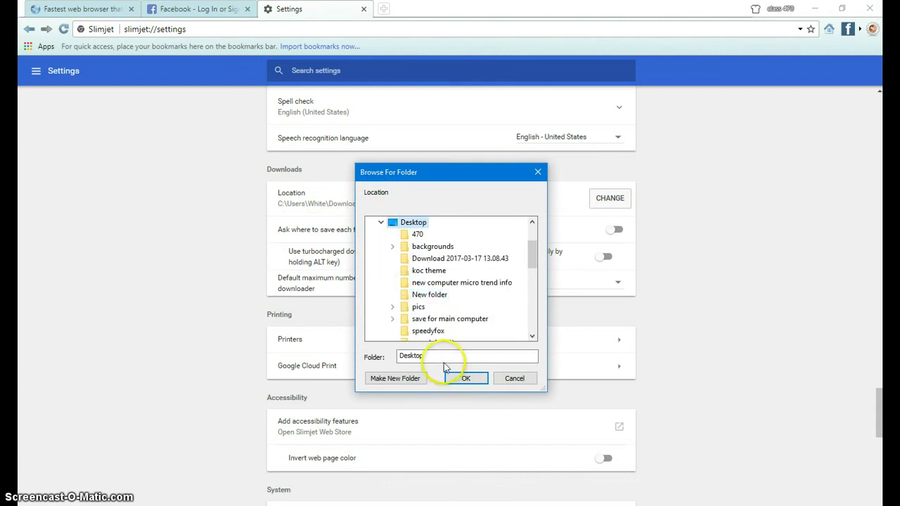
pyautogui.click(465, 379)
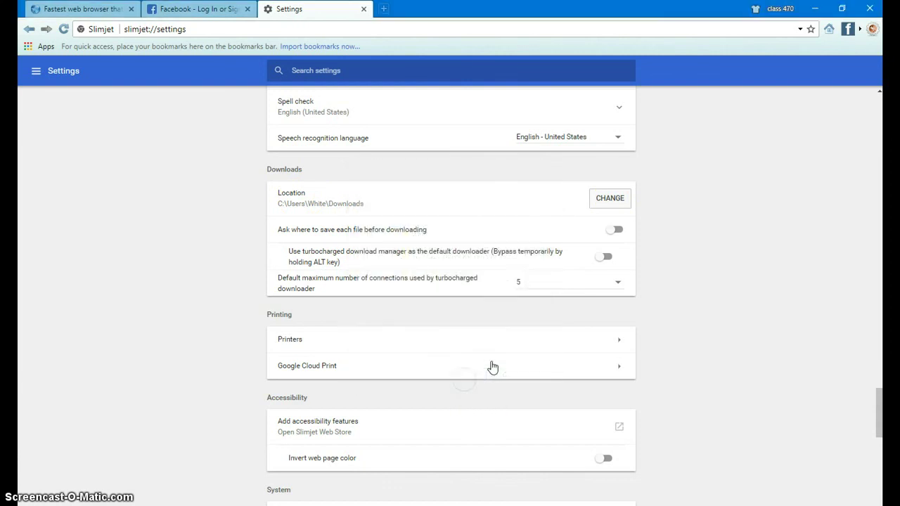
pyautogui.click(619, 230)
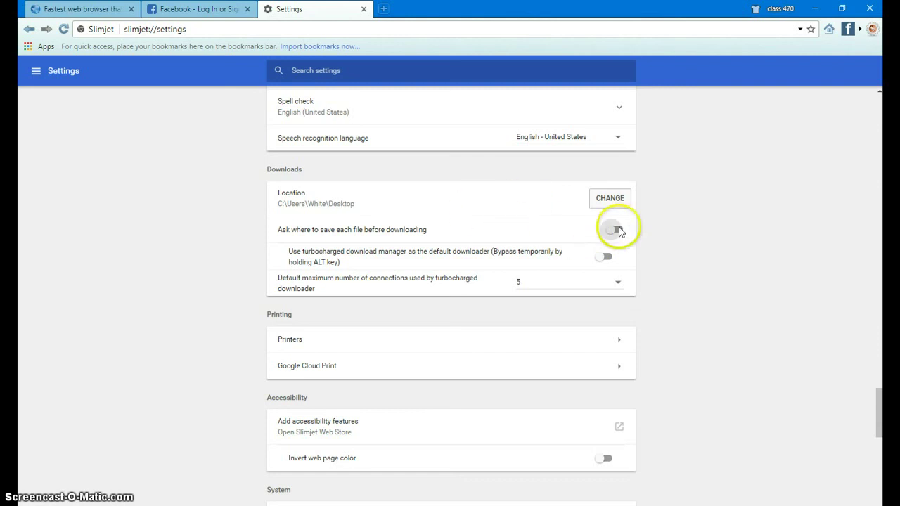
pyautogui.click(617, 229)
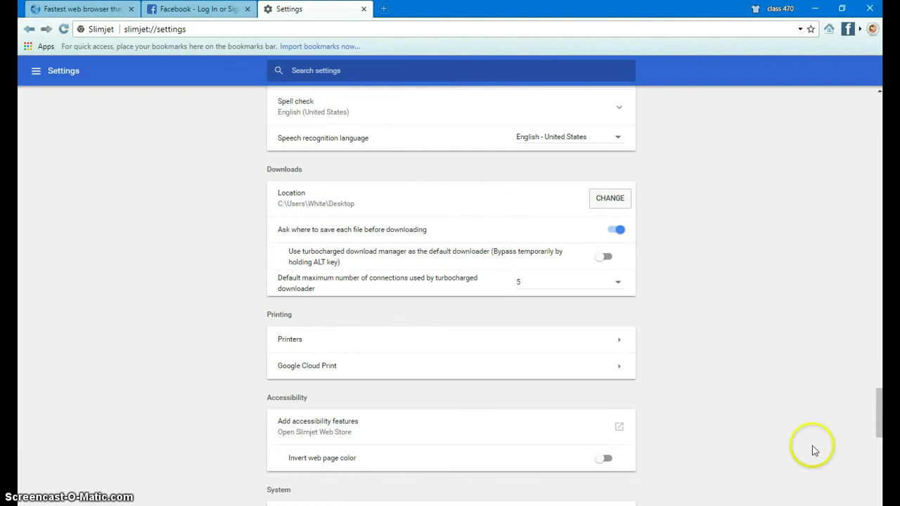
# Step: Start signing in to Slimjet and choose to create a new Google account
pyautogui.moveTo(879, 401); pyautogui.dragTo(866, 101)
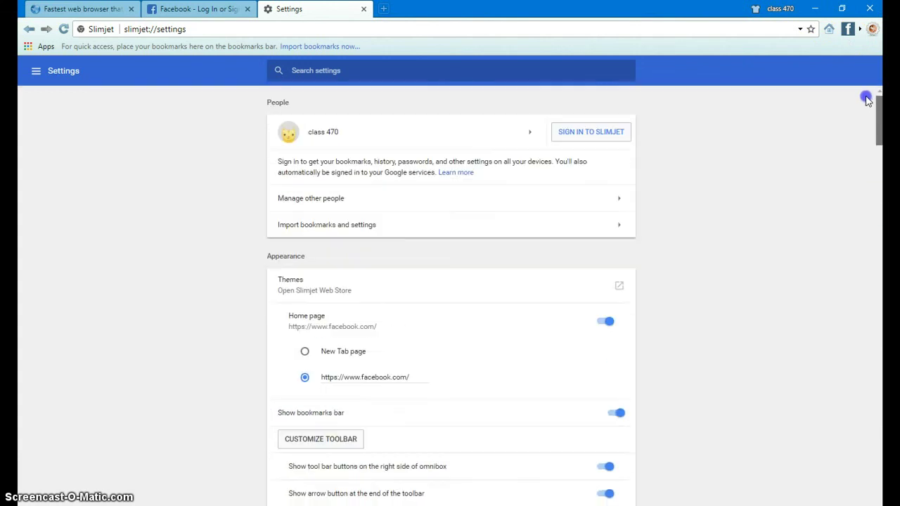
pyautogui.click(586, 134)
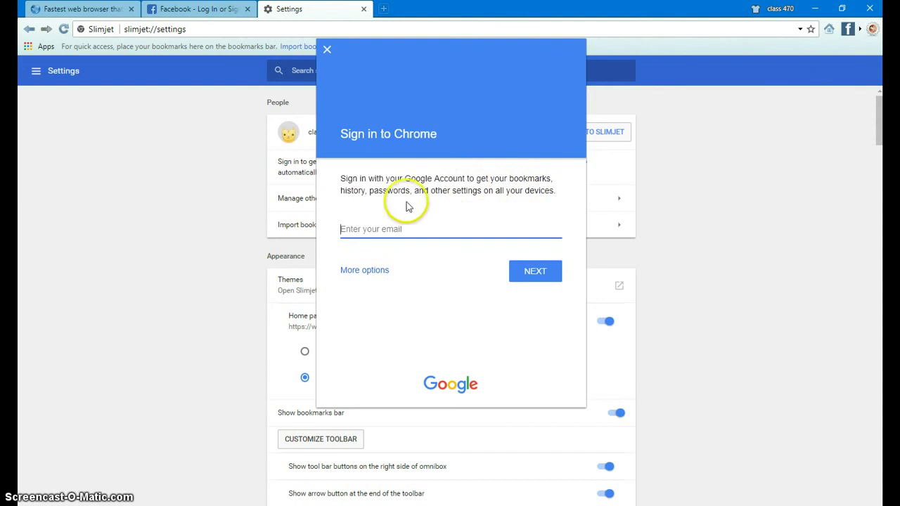
pyautogui.click(367, 272)
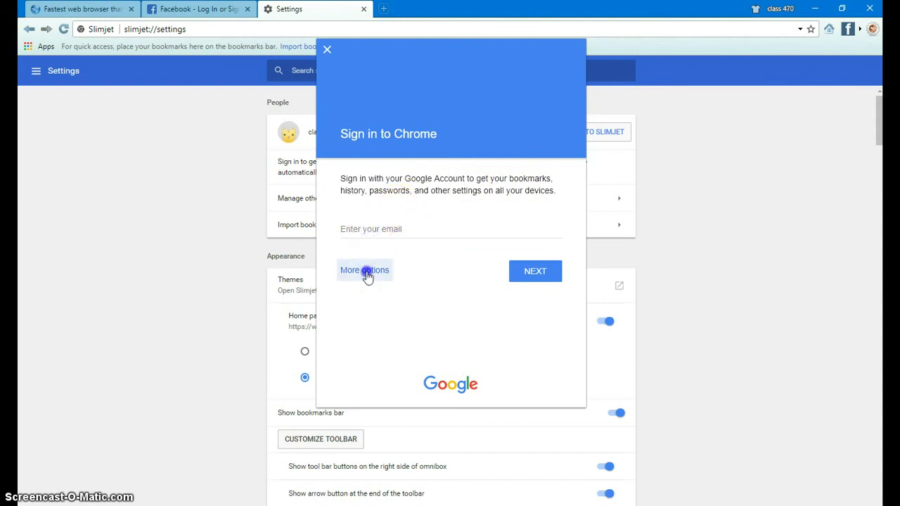
pyautogui.click(373, 301)
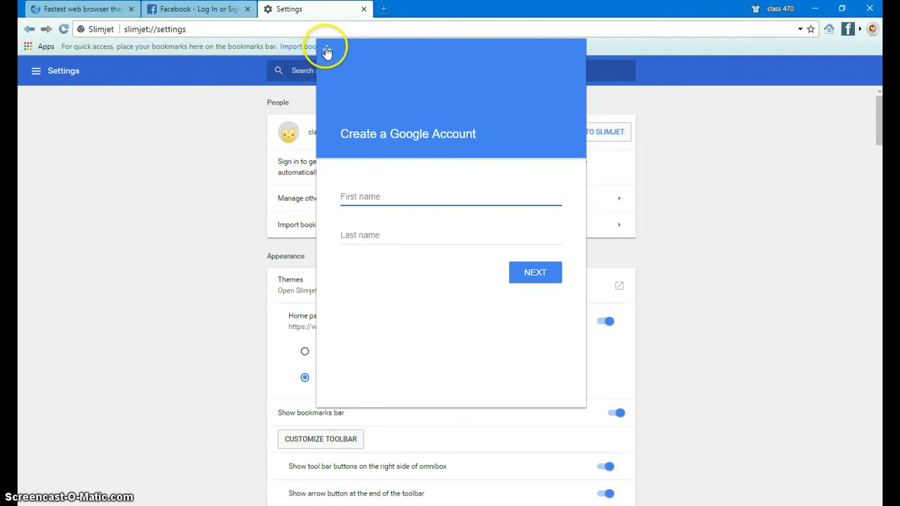
# Step: Back out of the Google sign-in dialog without signing in and close the Settings tab
pyautogui.click(327, 52)
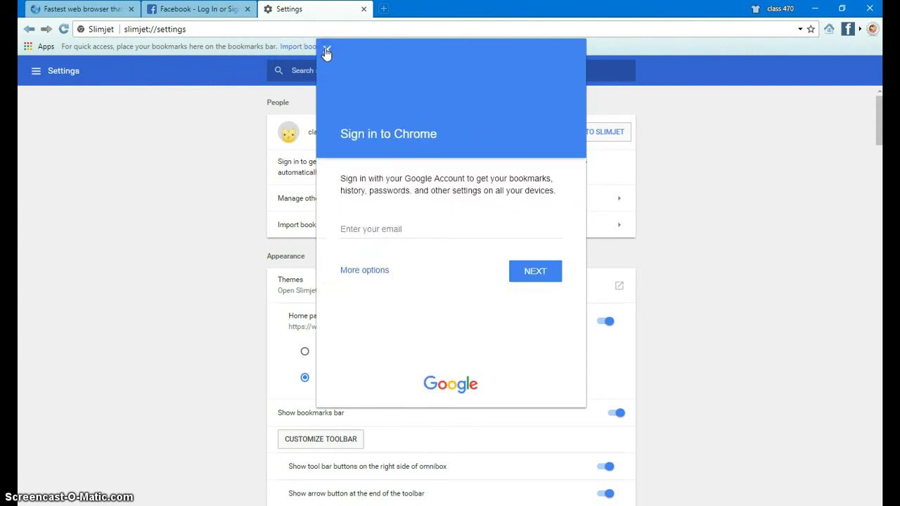
pyautogui.click(327, 50)
pyautogui.click(364, 10)
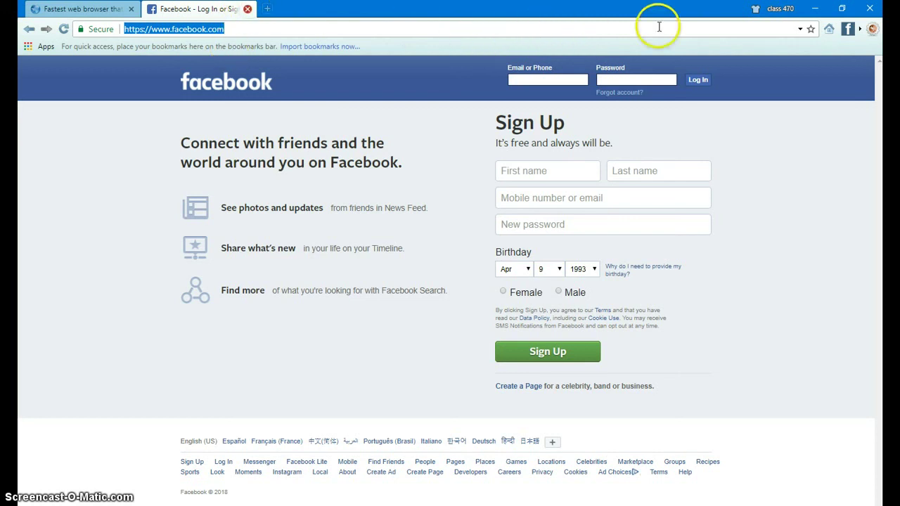
# Step: Close the Facebook tab, open Manage people, and try the tiny 1 profile's remove option
pyautogui.click(247, 9)
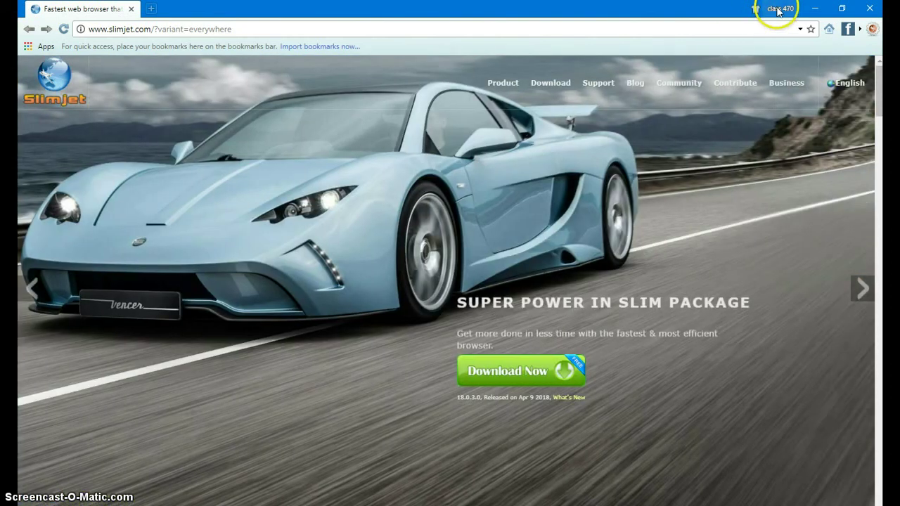
pyautogui.click(779, 9)
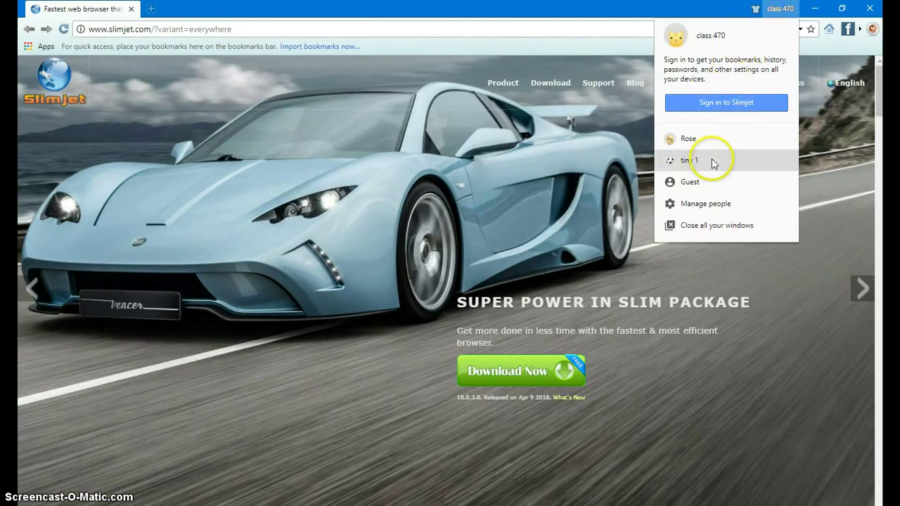
pyautogui.click(700, 204)
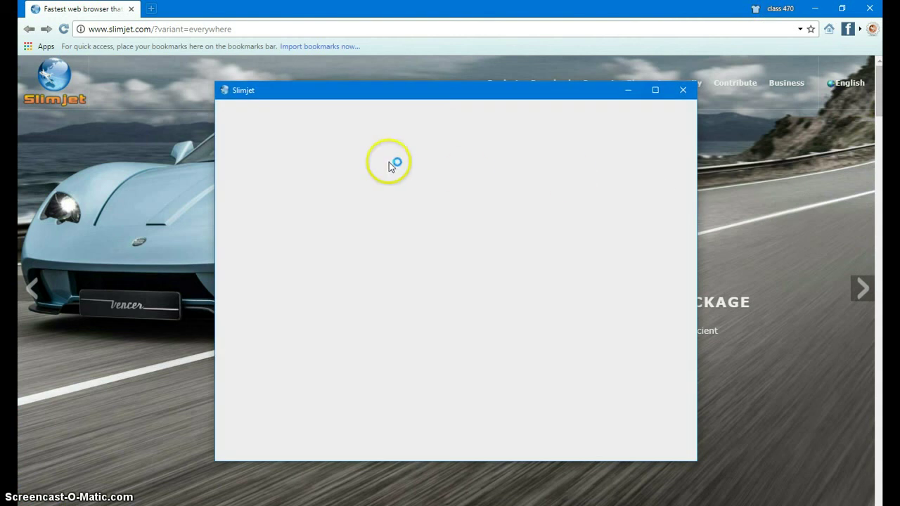
pyautogui.moveTo(552, 312)
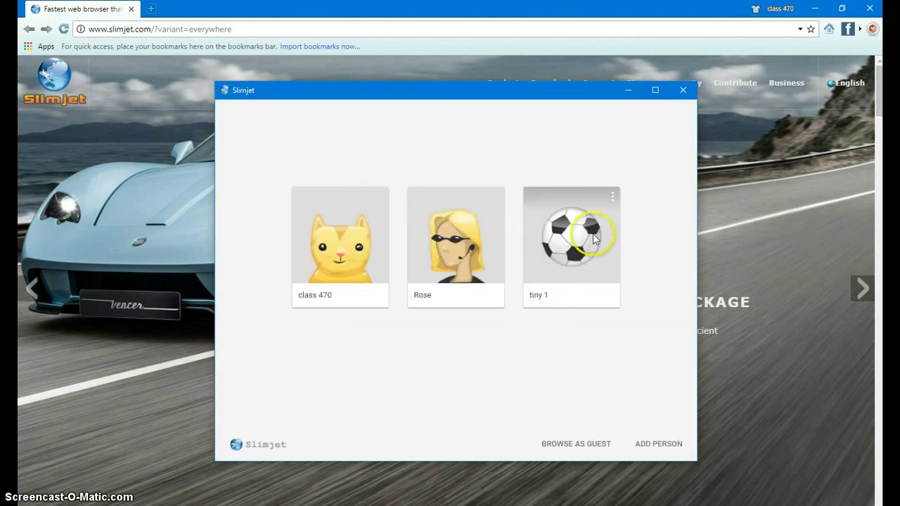
pyautogui.click(612, 196)
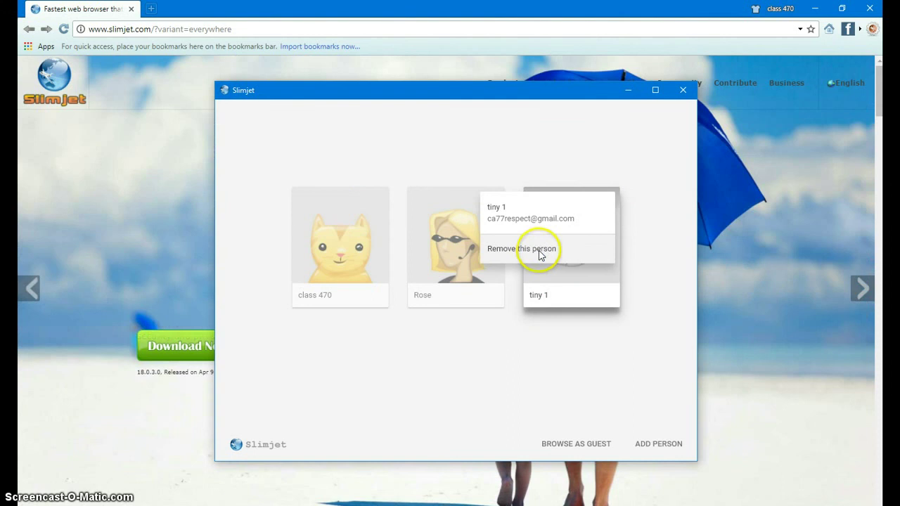
pyautogui.click(540, 252)
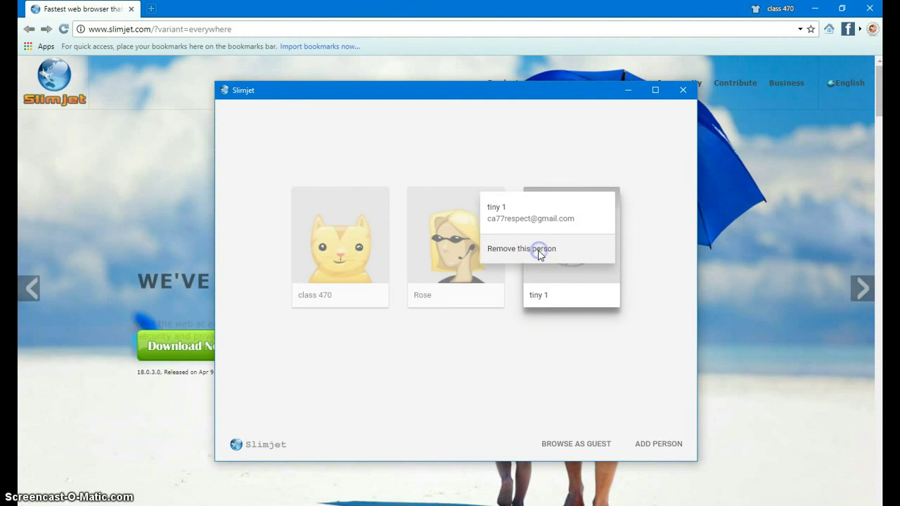
pyautogui.click(539, 315)
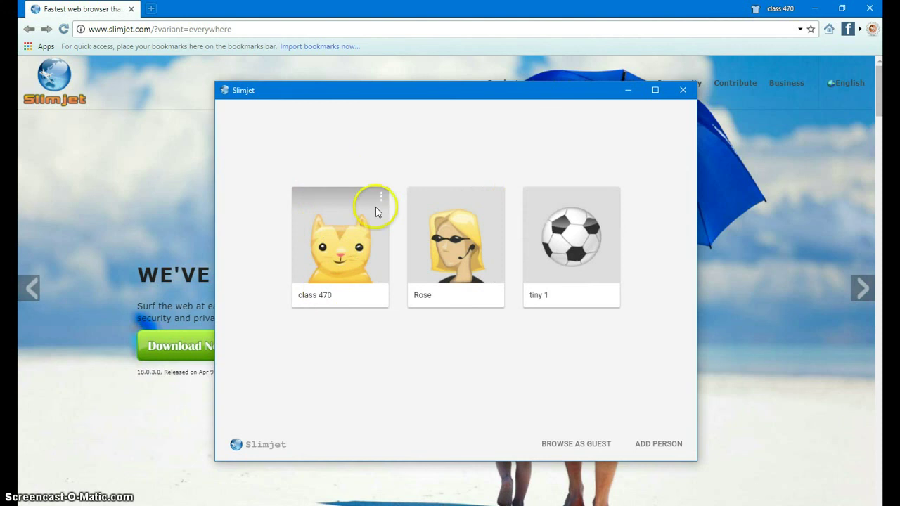
# Step: Remove the class 470 profile permanently from its card's options menu
pyautogui.click(380, 197)
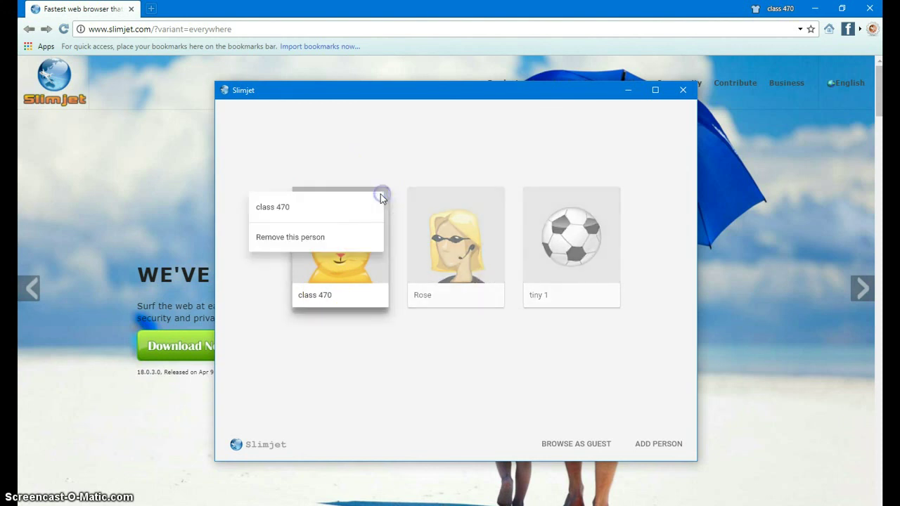
pyautogui.click(300, 242)
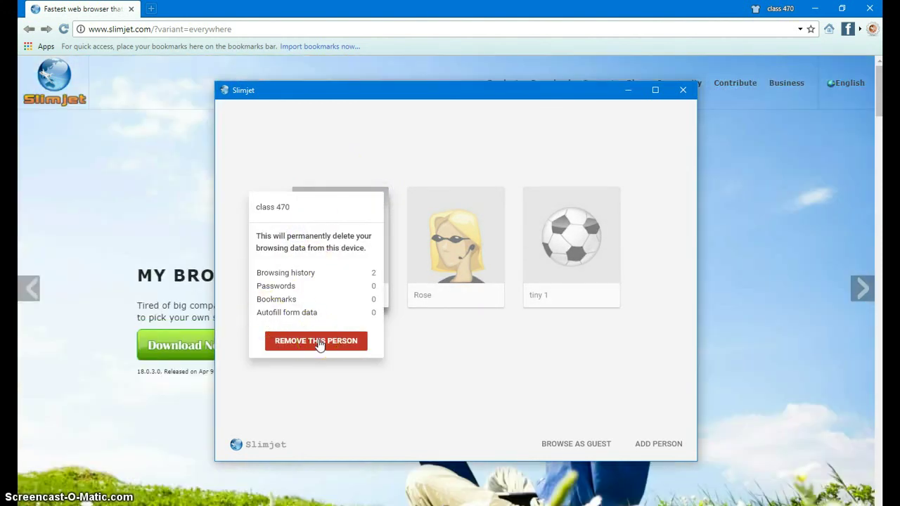
pyautogui.click(319, 342)
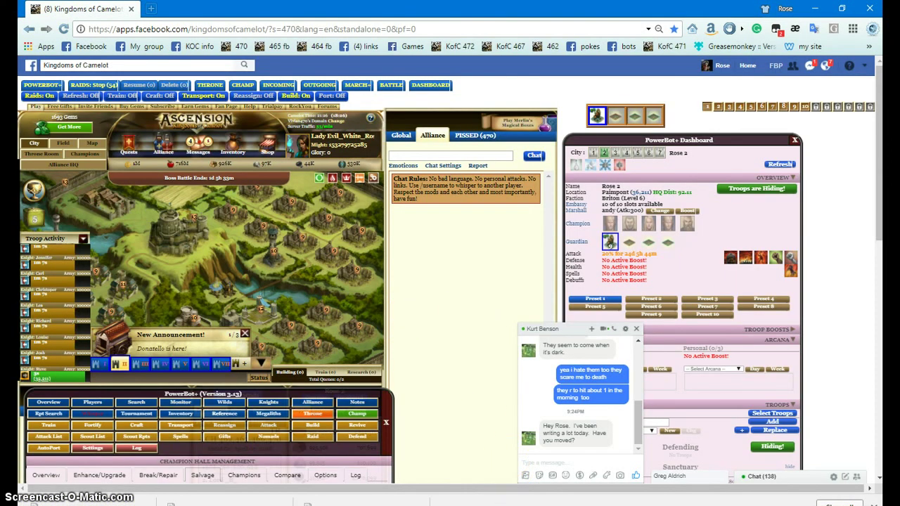
# Step: Confirm only the Rose and tiny 1 profiles remain, minimize and restore Slimjet, then open its main menu
pyautogui.hotkey('ctrl', 'shift', 'm')
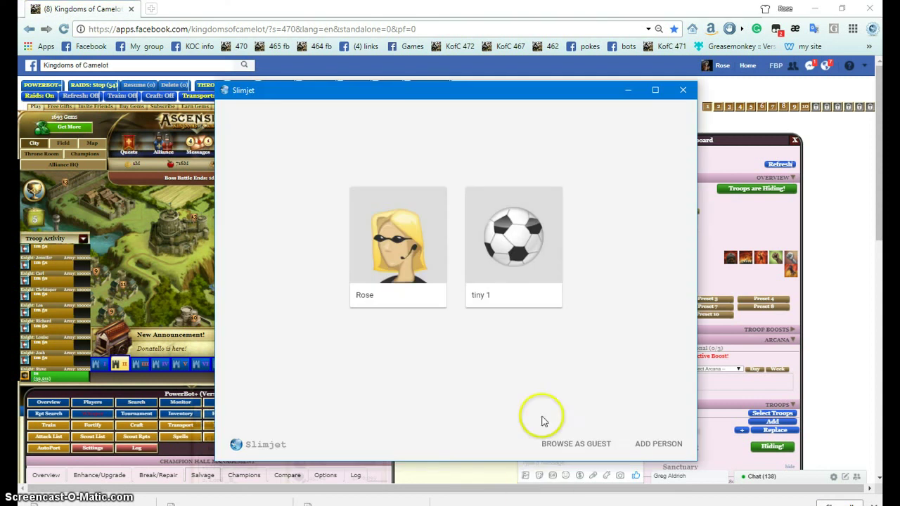
pyautogui.click(681, 93)
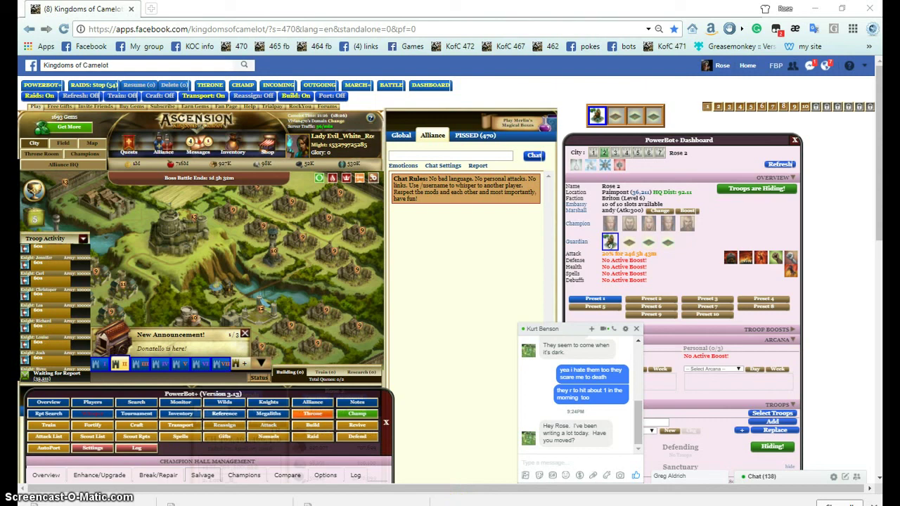
pyautogui.click(815, 8)
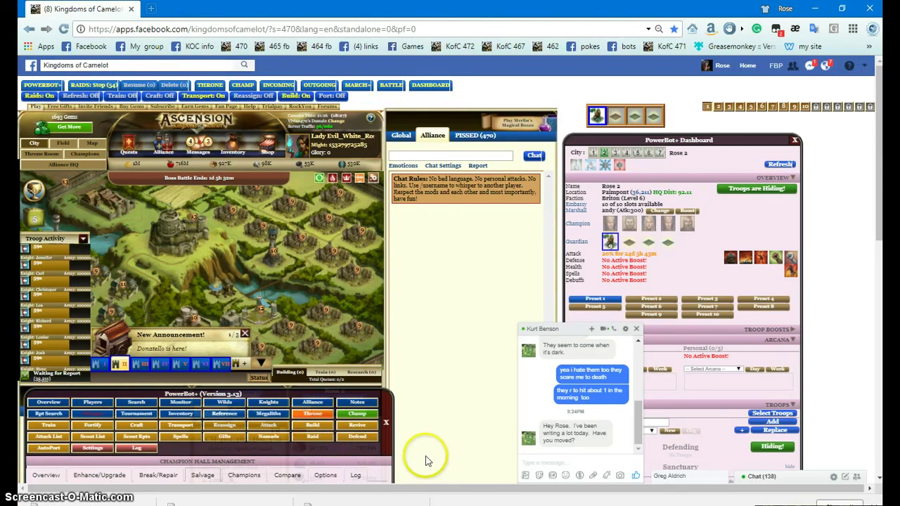
pyautogui.click(870, 31)
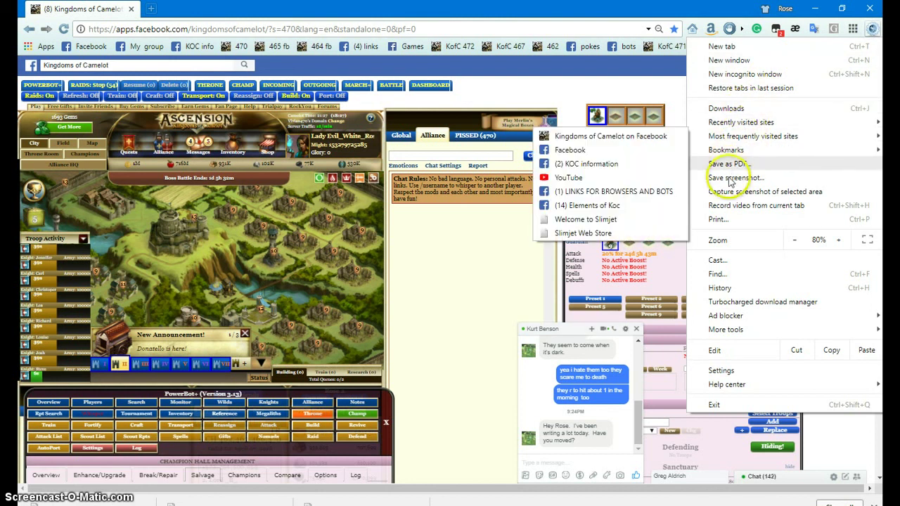
# Step: View the browsing history and the Clear browsing data options, closing them without clearing anything
pyautogui.click(726, 294)
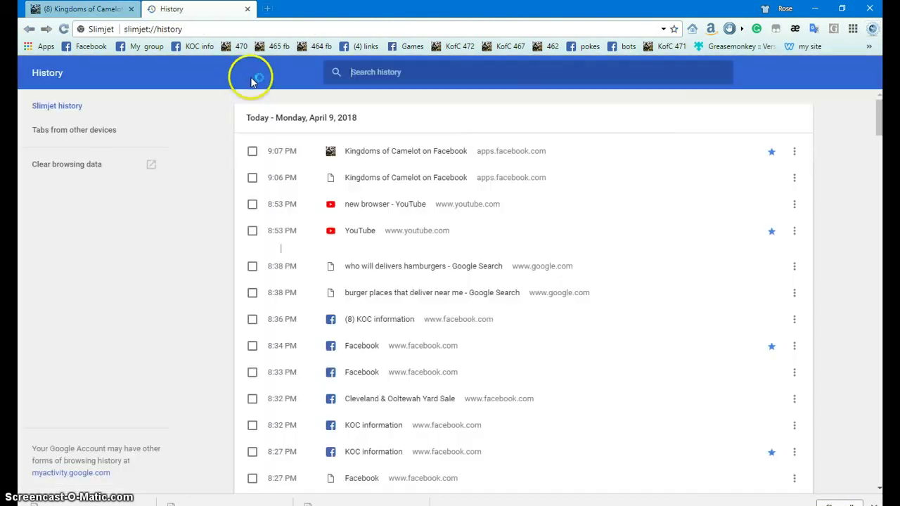
pyautogui.click(149, 165)
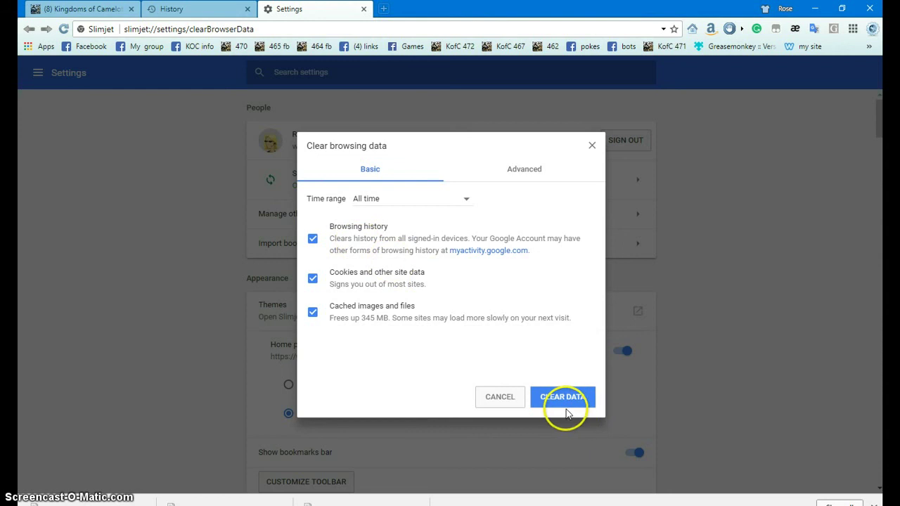
pyautogui.click(592, 147)
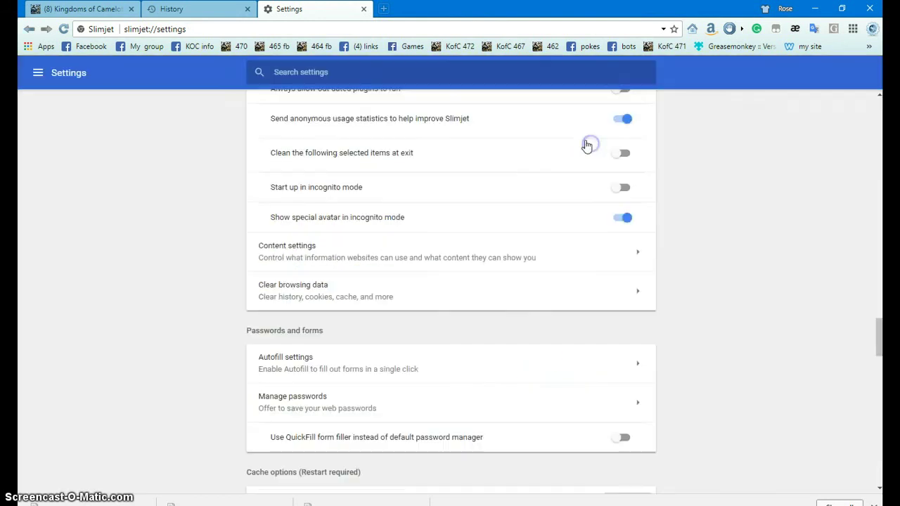
# Step: Close the Settings and History tabs and collapse the Facebook chat window
pyautogui.click(363, 9)
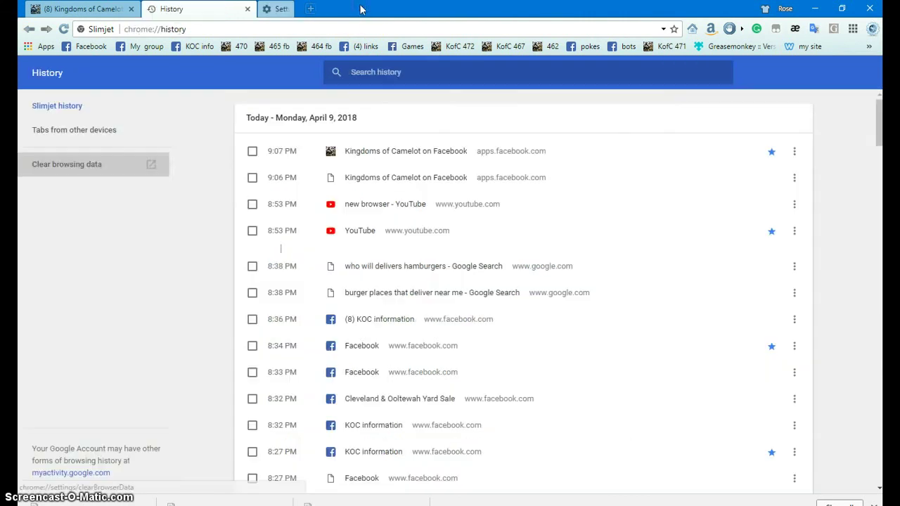
pyautogui.click(247, 8)
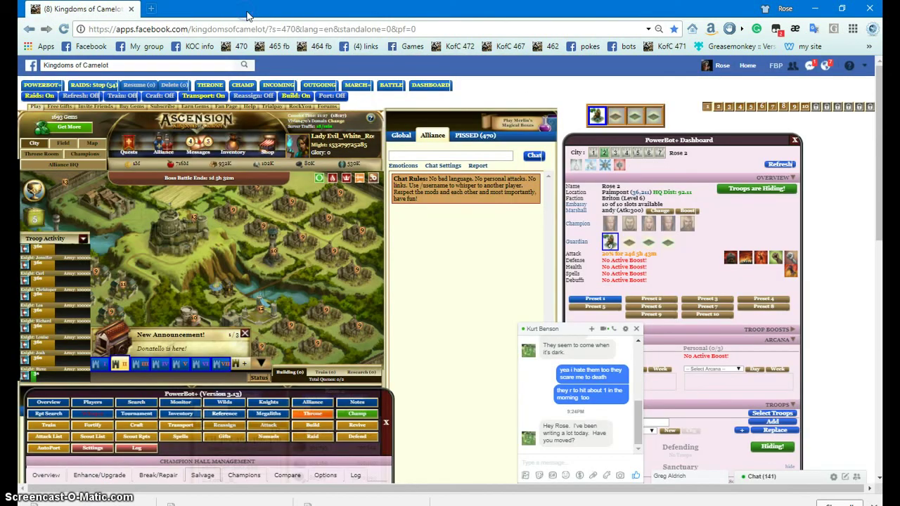
pyautogui.click(581, 328)
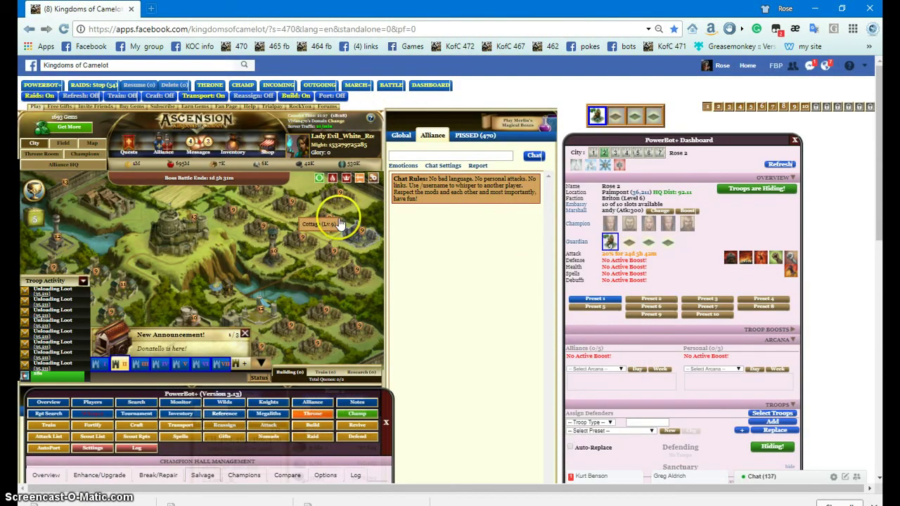